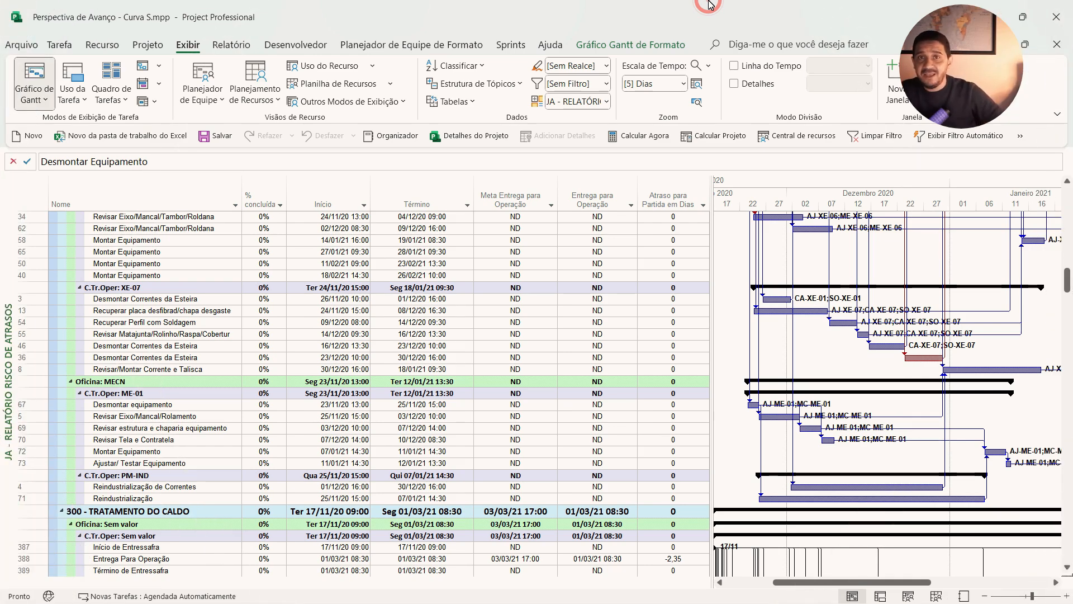
Select the six tasks under work centre ME-01 of the MECN workshop and widen the Gantt chart to view their bars
scroll(481, 554, up, 8)
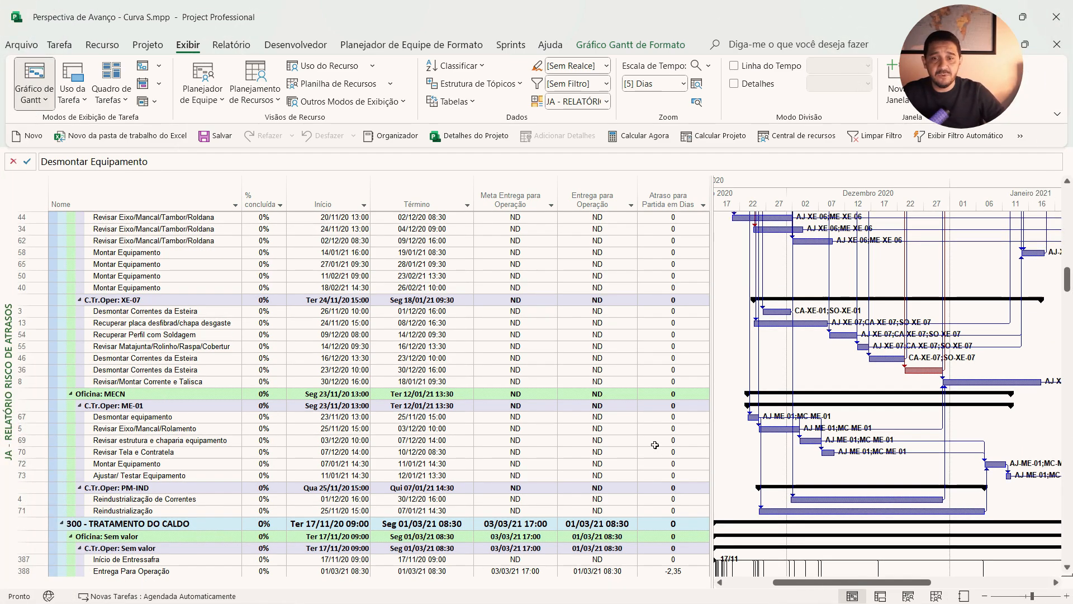
scroll(613, 354, up, 6)
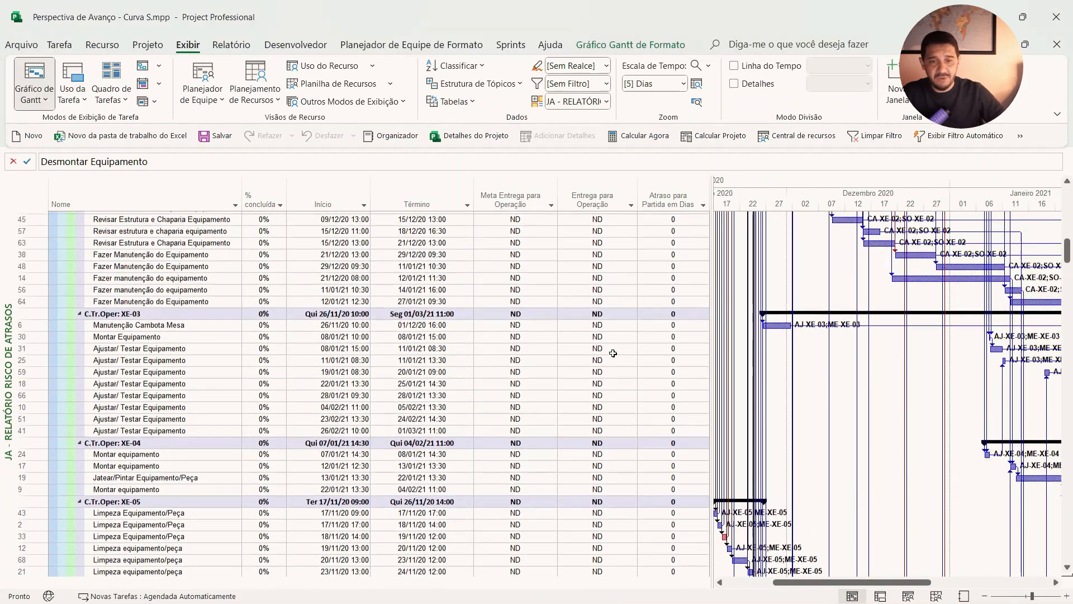
scroll(613, 353, down, 5)
scroll(612, 353, down, 10)
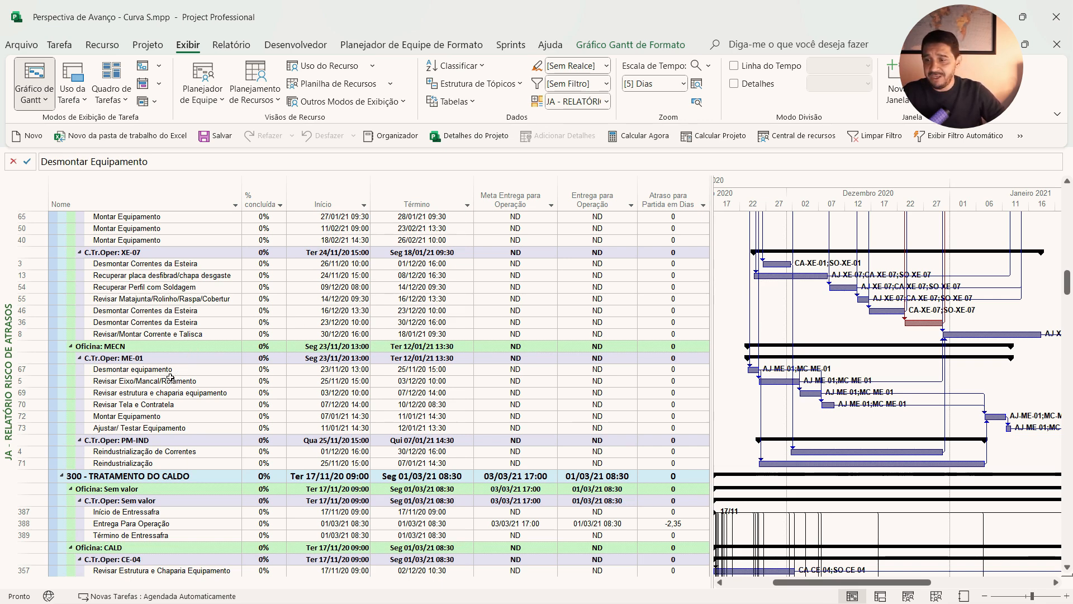
click(98, 358)
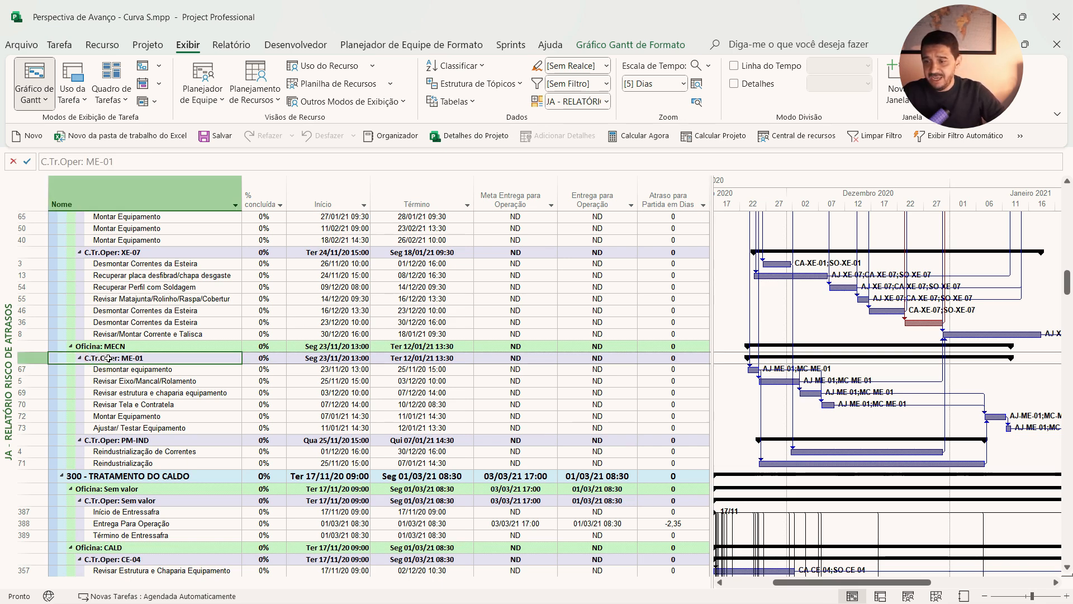
drag(156, 369, 166, 434)
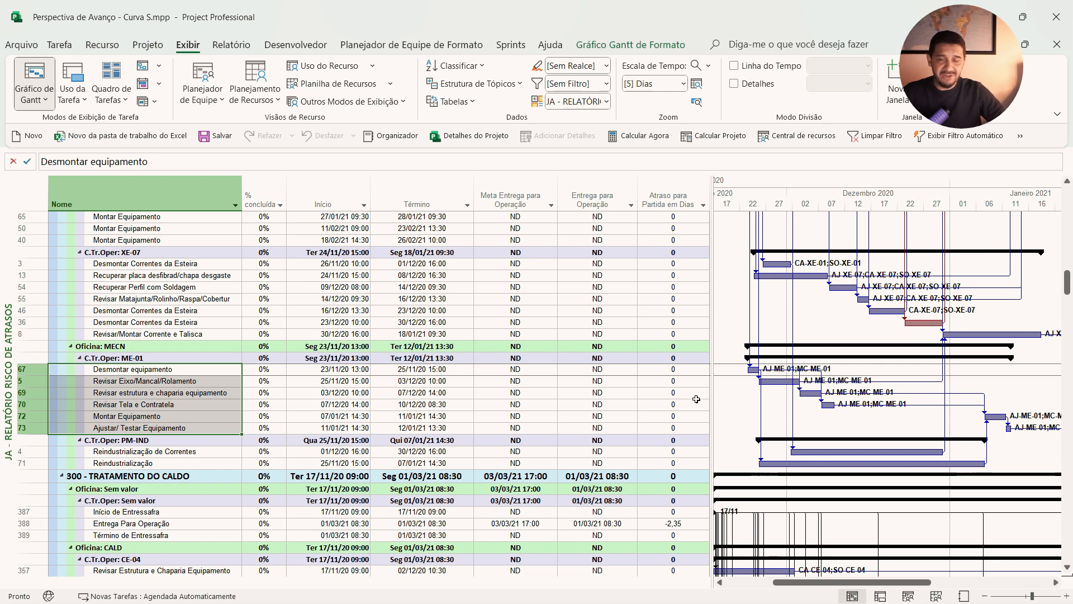
drag(713, 386, 474, 386)
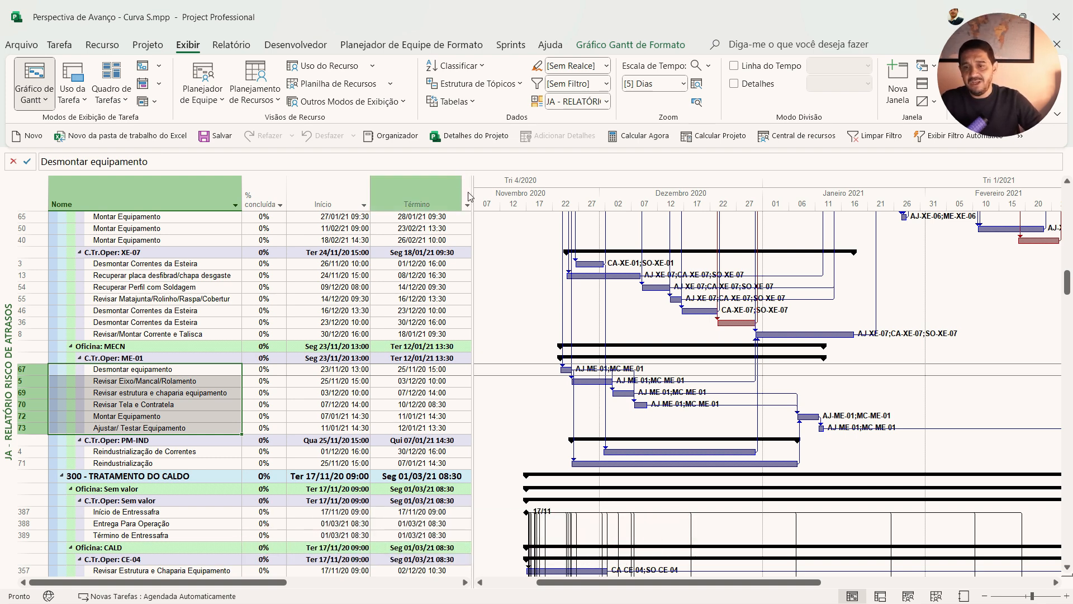
Reveal the delivery target, delivery and "Atraso para Partida em Dias" columns and examine the start-up delays of the areas
drag(472, 196, 733, 197)
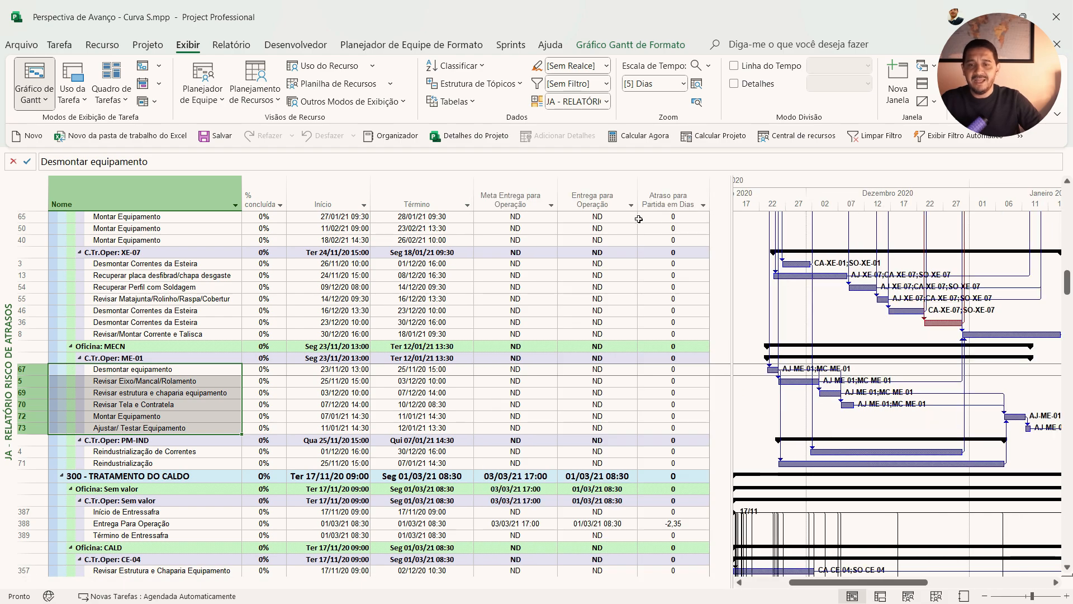
scroll(682, 197, up, 15)
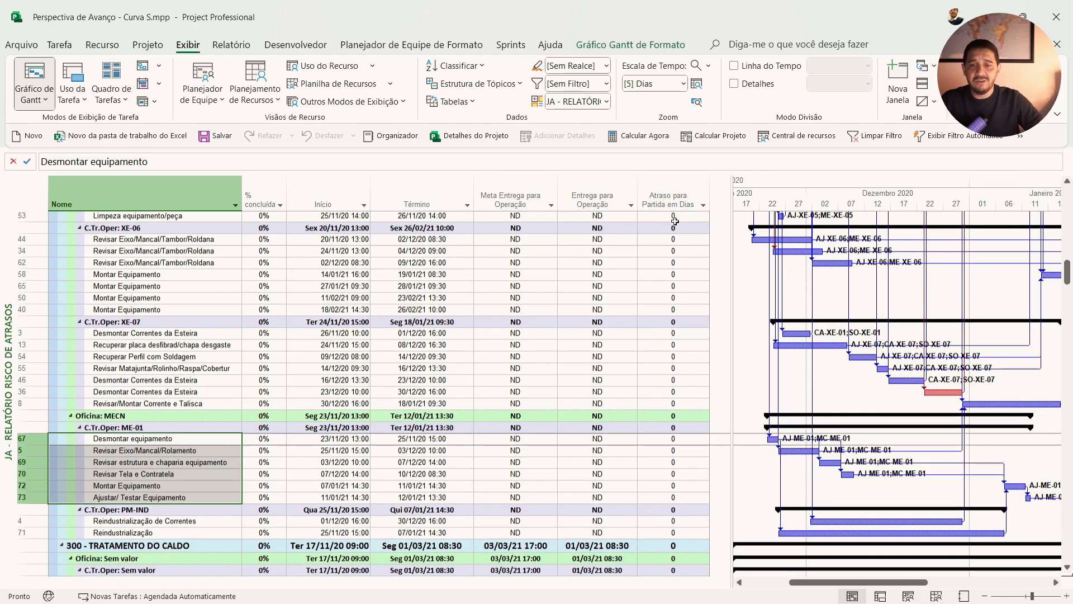
scroll(683, 211, up, 10)
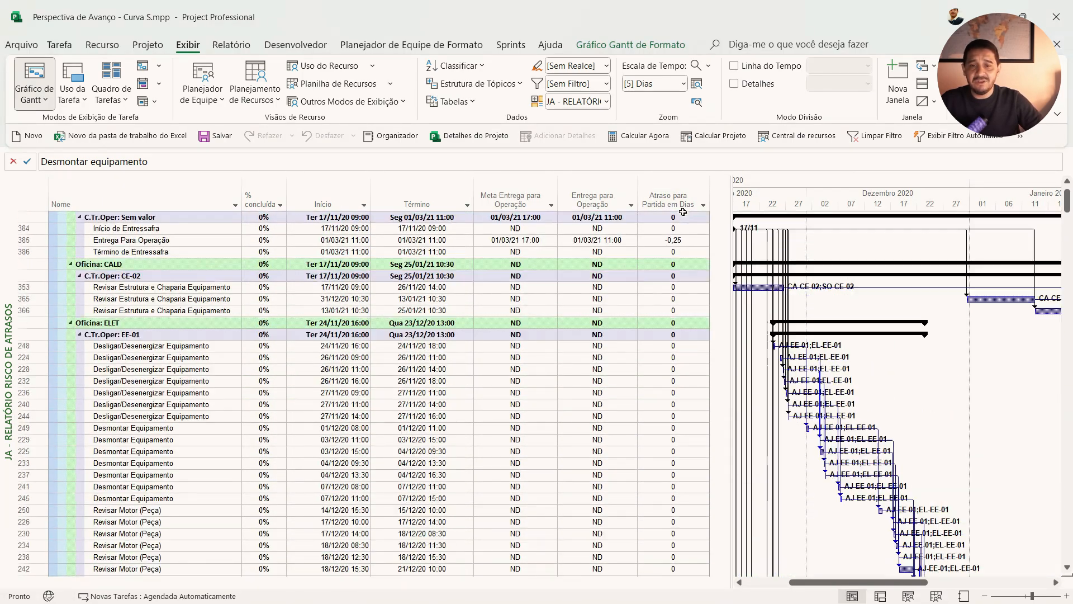
scroll(683, 212, down, 15)
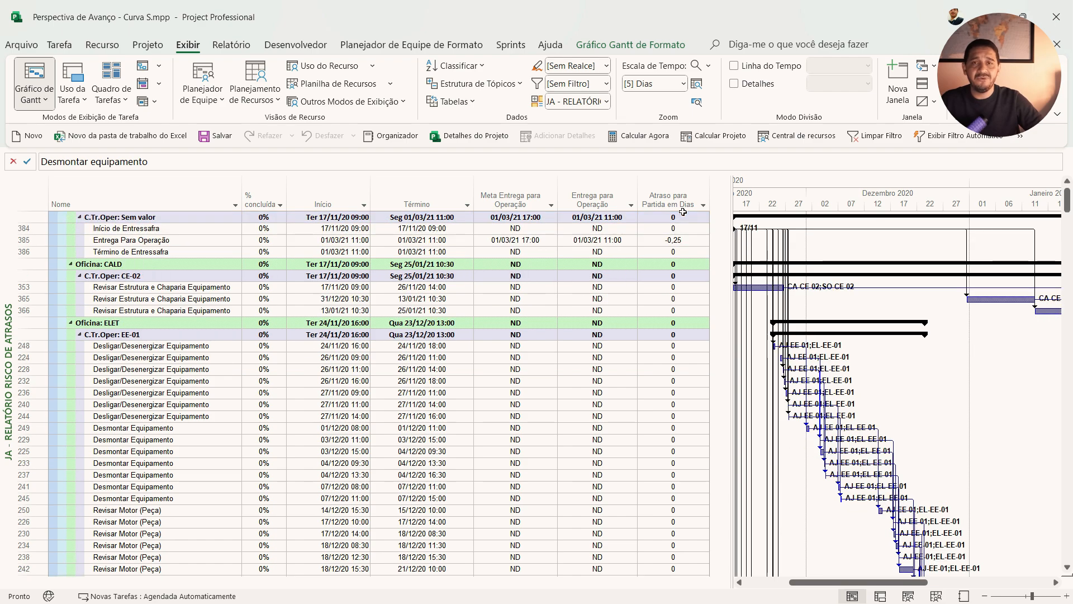
scroll(682, 213, down, 12)
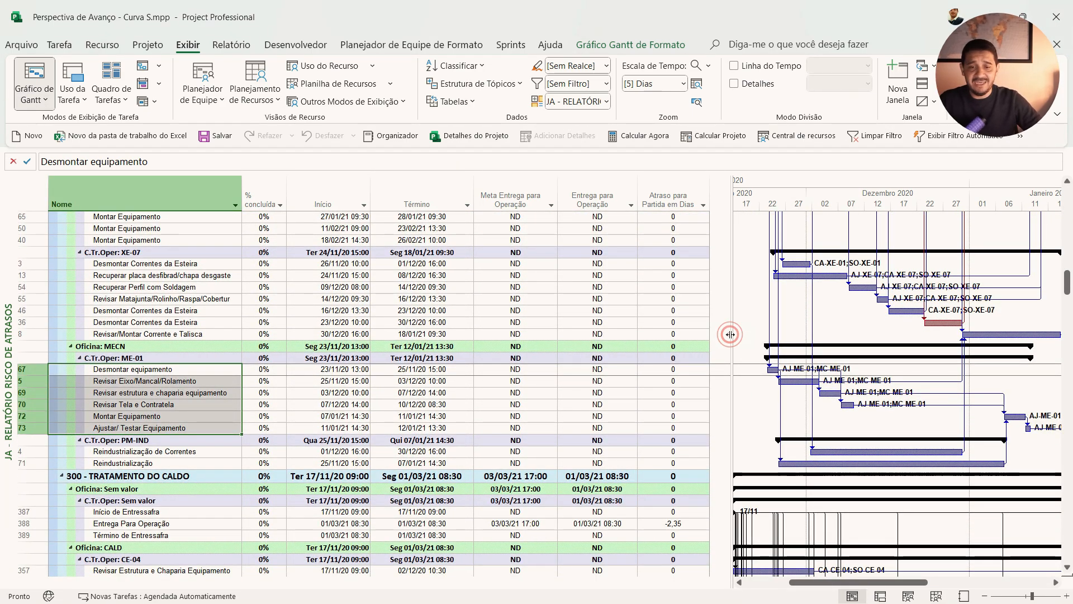
drag(468, 369, 468, 369)
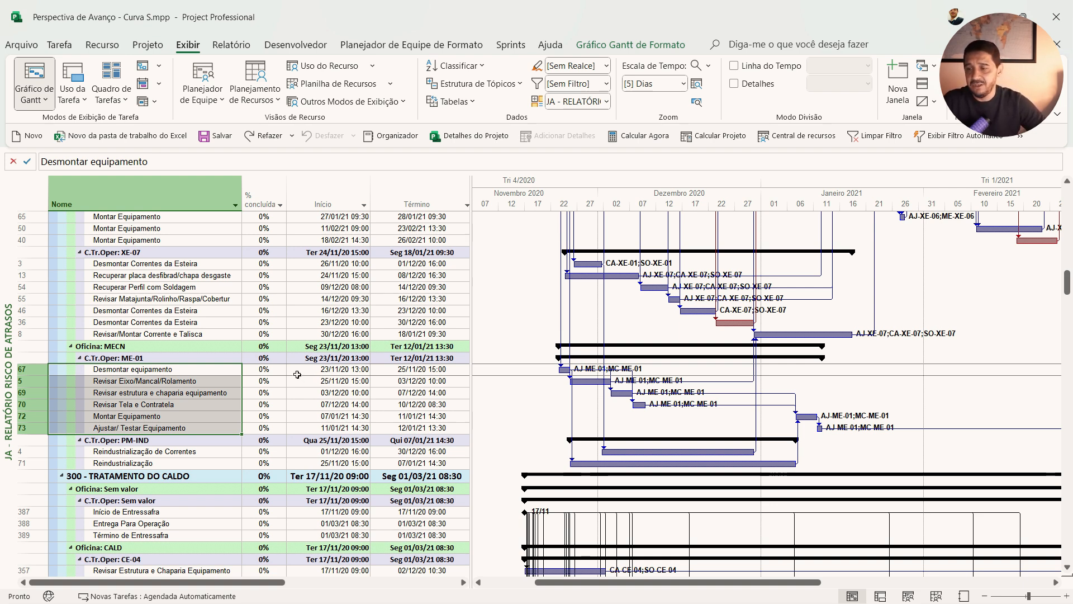
Switch to the "JA - INSERIR PREDECESSORAS" view and widen its table to reveal the C.Tr.Oper column
right_click(13, 307)
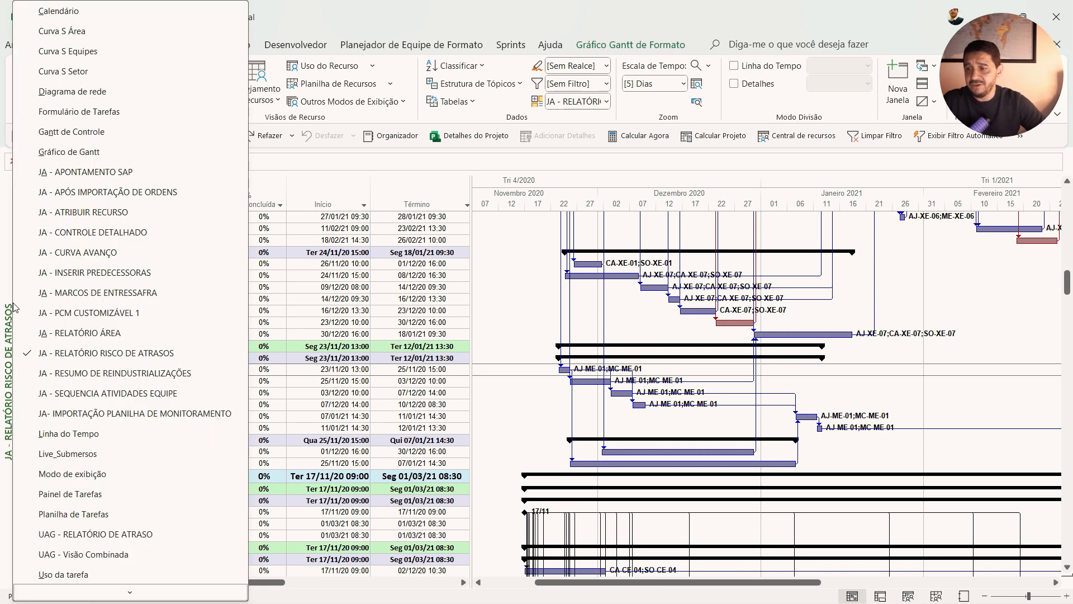
click(138, 272)
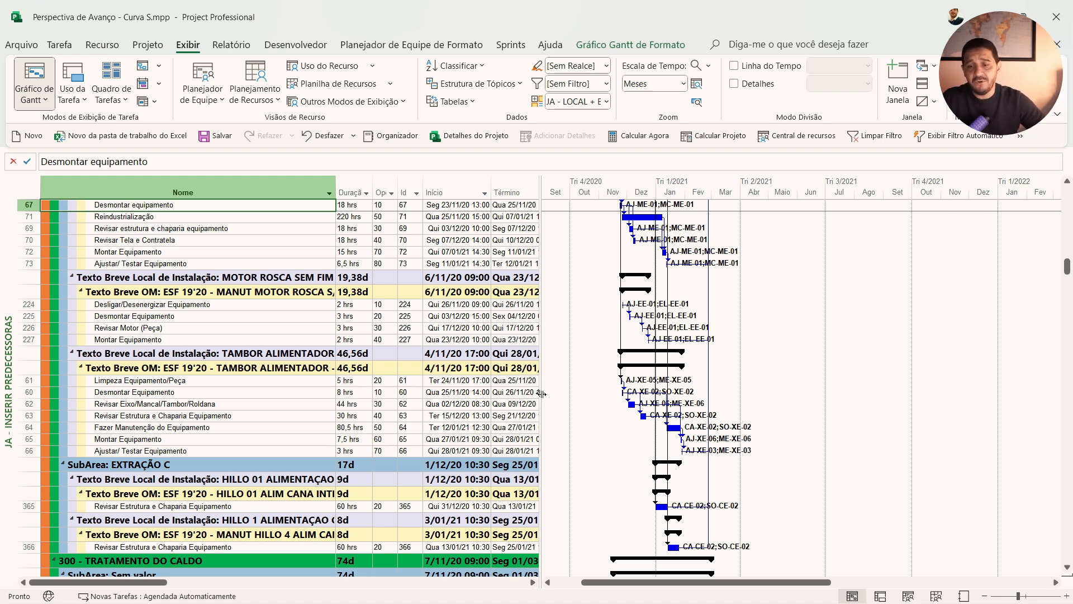
drag(541, 393, 585, 394)
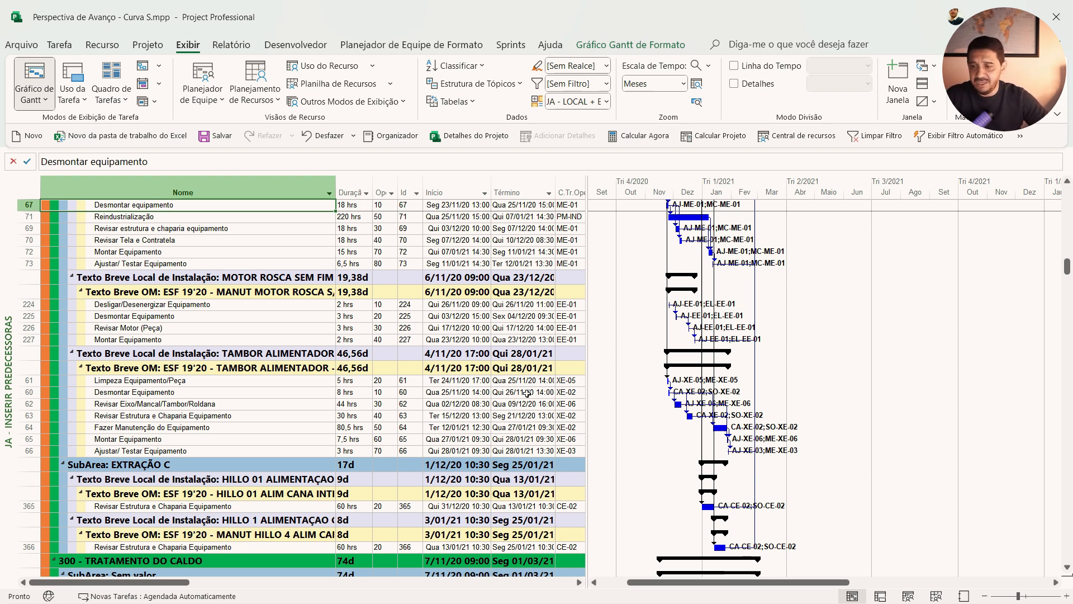
Highlight the TAMBOR ALIMENTADOR order "ESF 19'20" with its maintenance tasks to review their sequence
drag(116, 383, 177, 448)
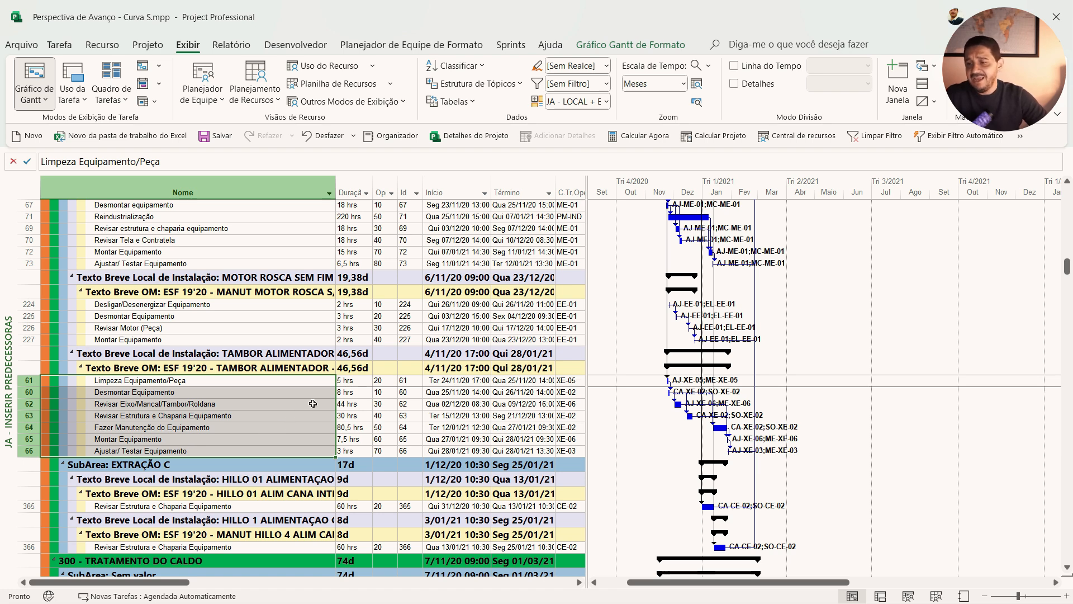
click(333, 371)
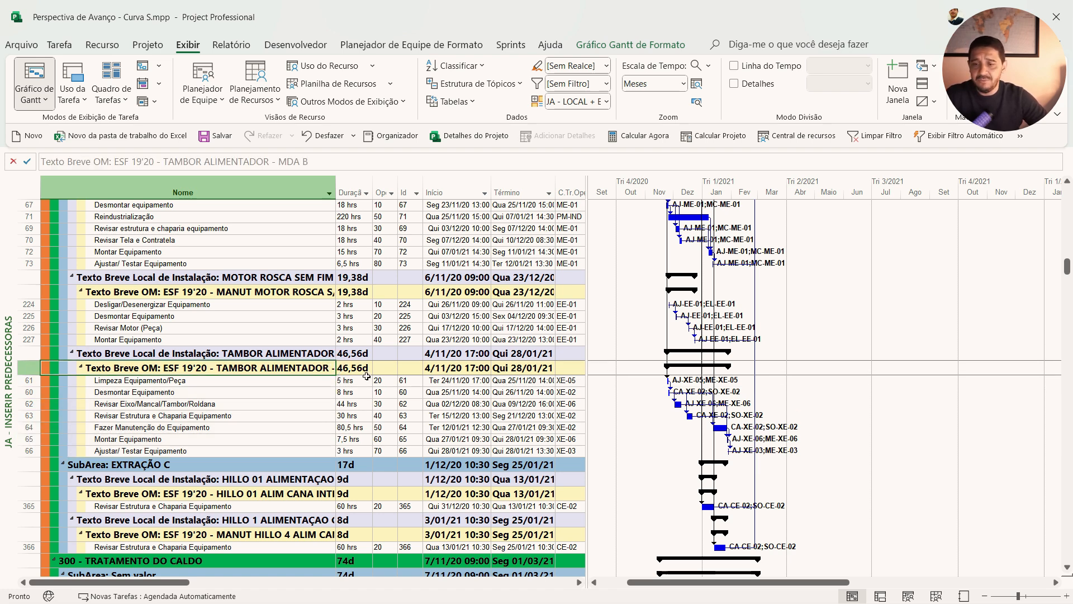
click(31, 368)
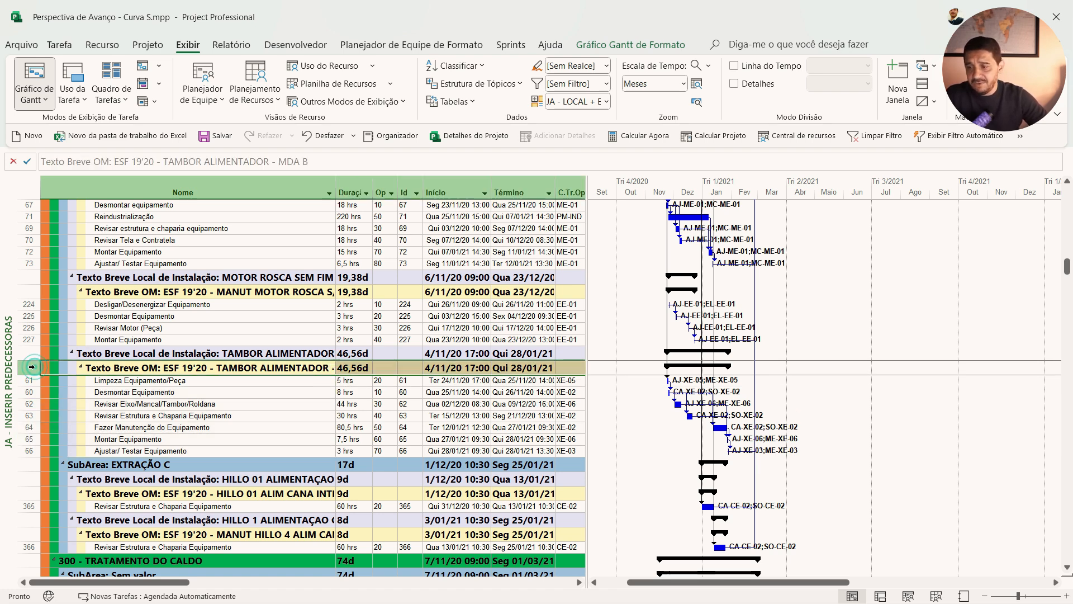
drag(32, 367, 48, 437)
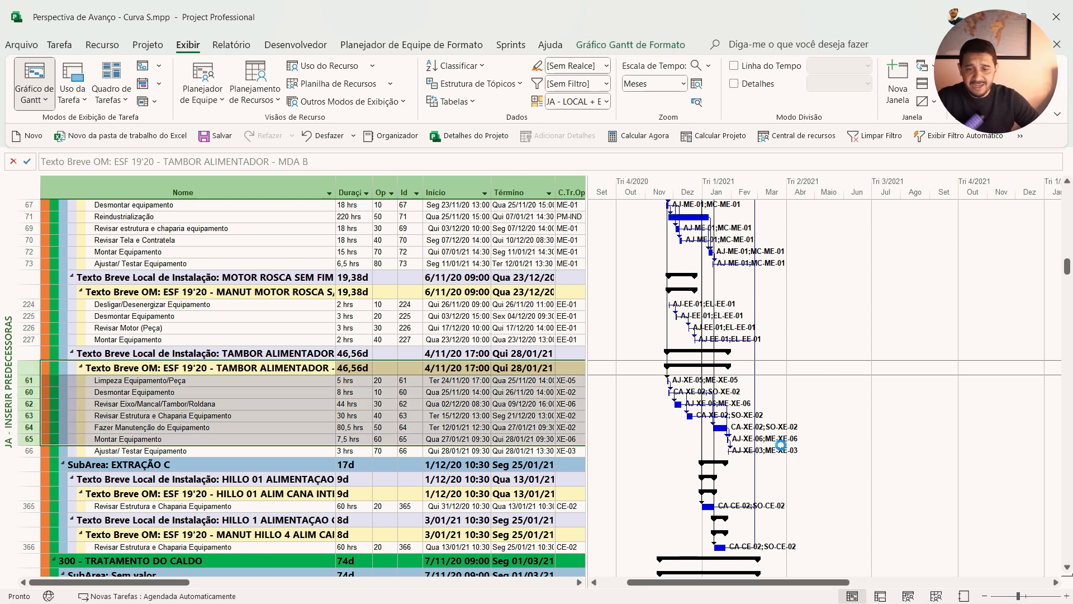
Set the Gantt timescale to 7-day intervals and widen the table until the C.Tr.Oper column is fully shown
scroll(781, 444, up, 1)
drag(745, 580, 759, 580)
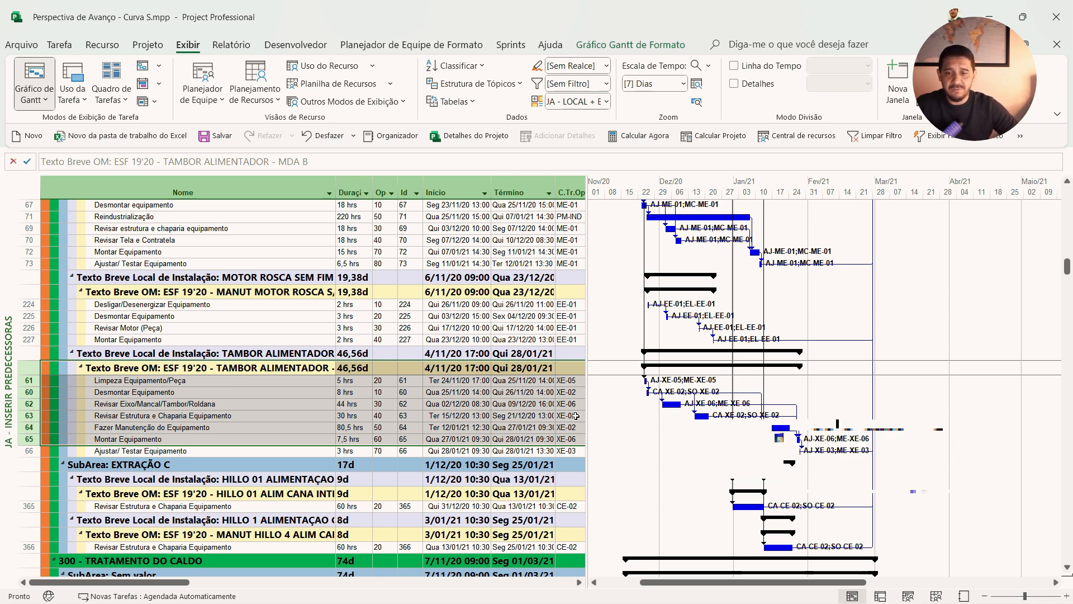
drag(587, 414, 601, 414)
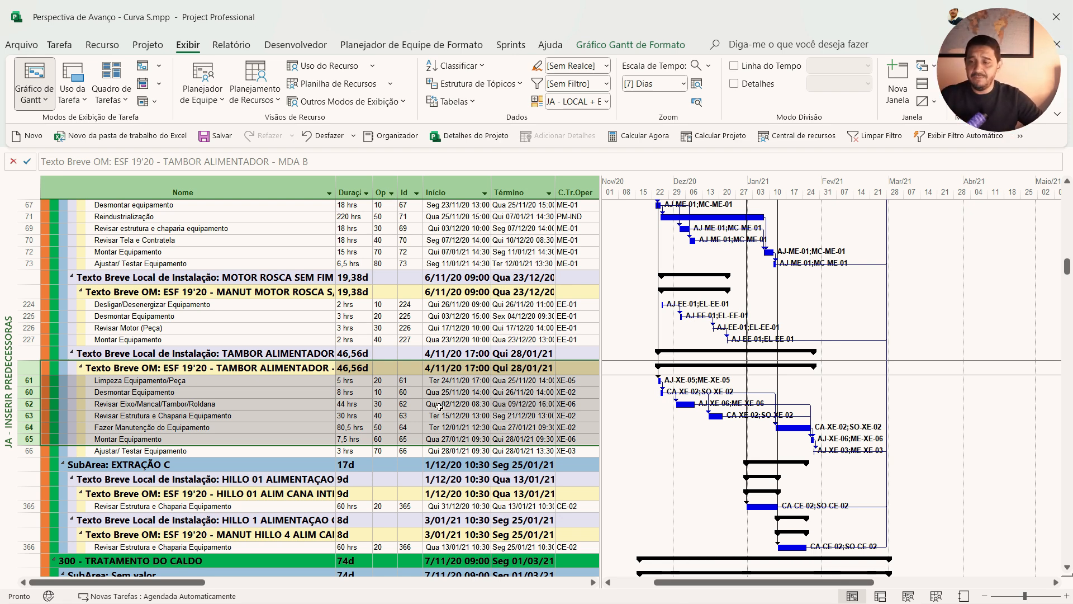
Show the Task Form details pane for Desmontar Equipamento (task 60) and enlarge the task table above it
click(268, 395)
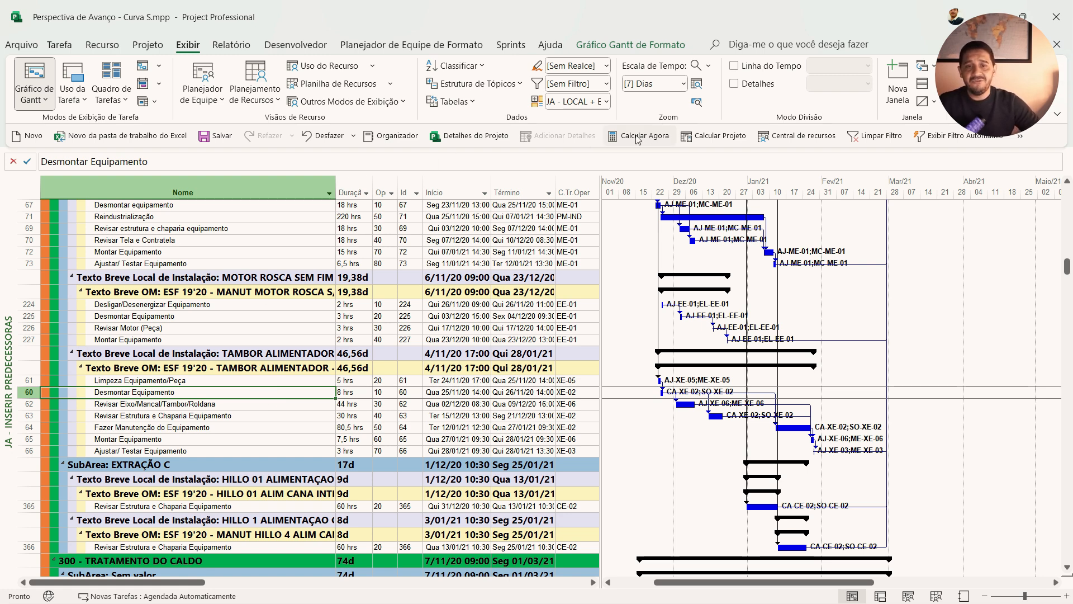
click(735, 83)
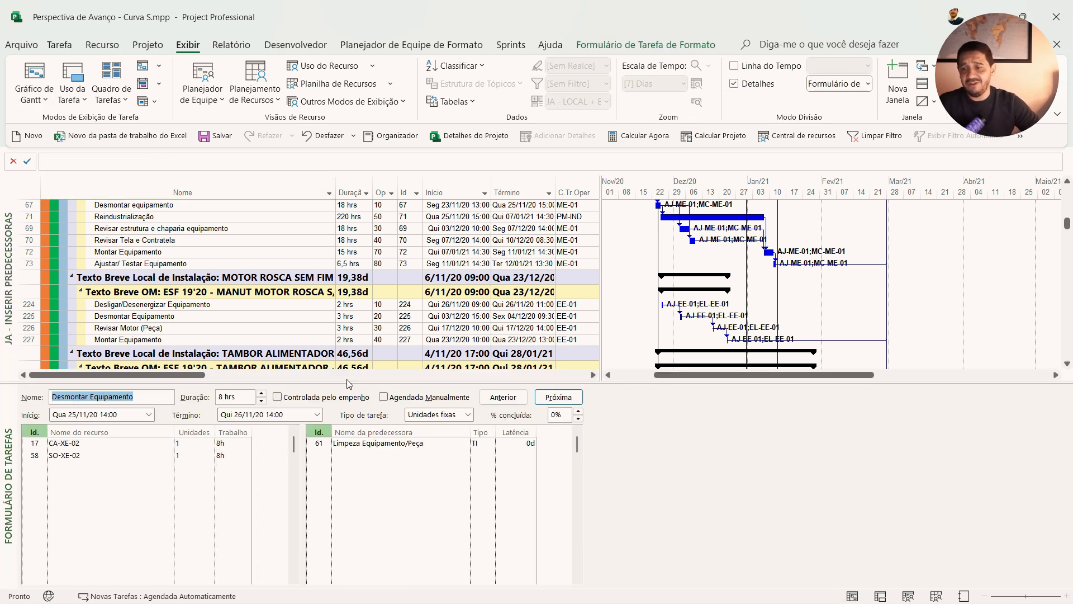
drag(403, 382, 404, 441)
Examine the resources and predecessors of tasks 60 and 63 in the TAMBOR ALIMENTADOR order
key(Down)
key(Down)
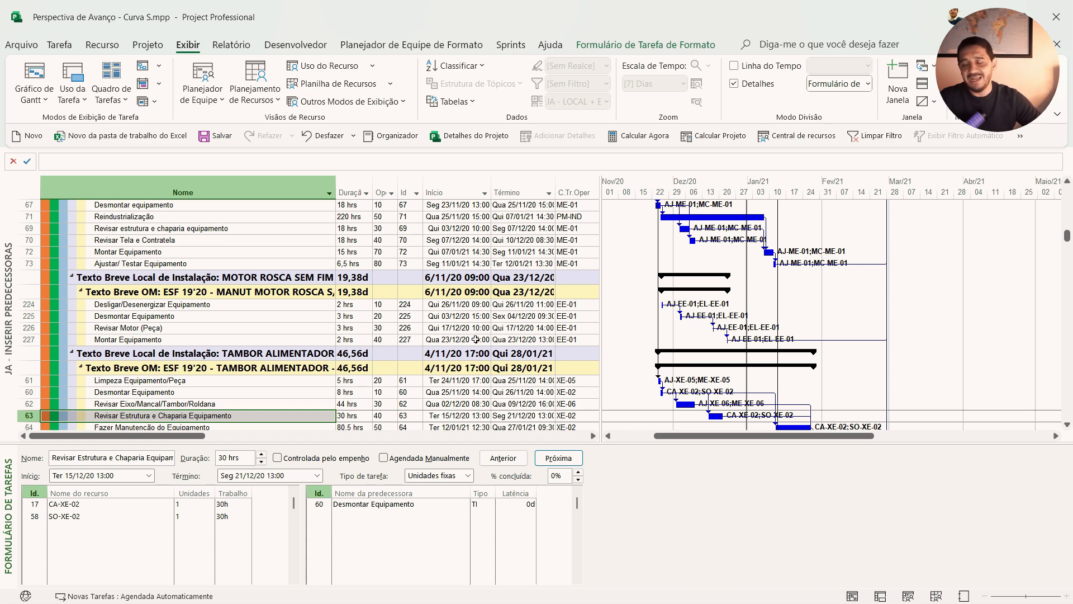
key(Up)
click(319, 392)
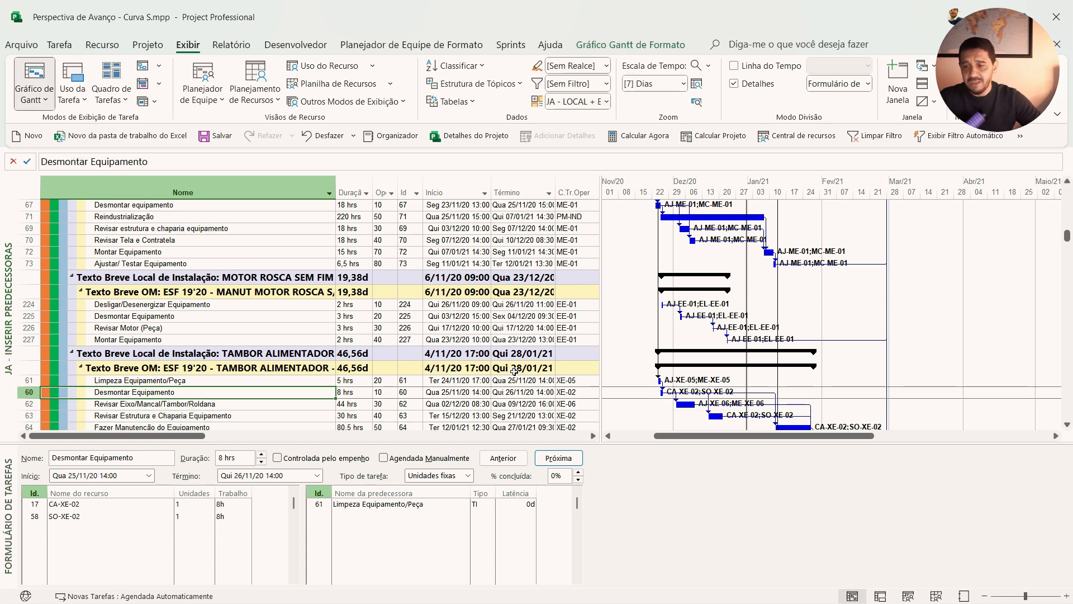
scroll(650, 349, down, 2)
scroll(650, 349, down, 3)
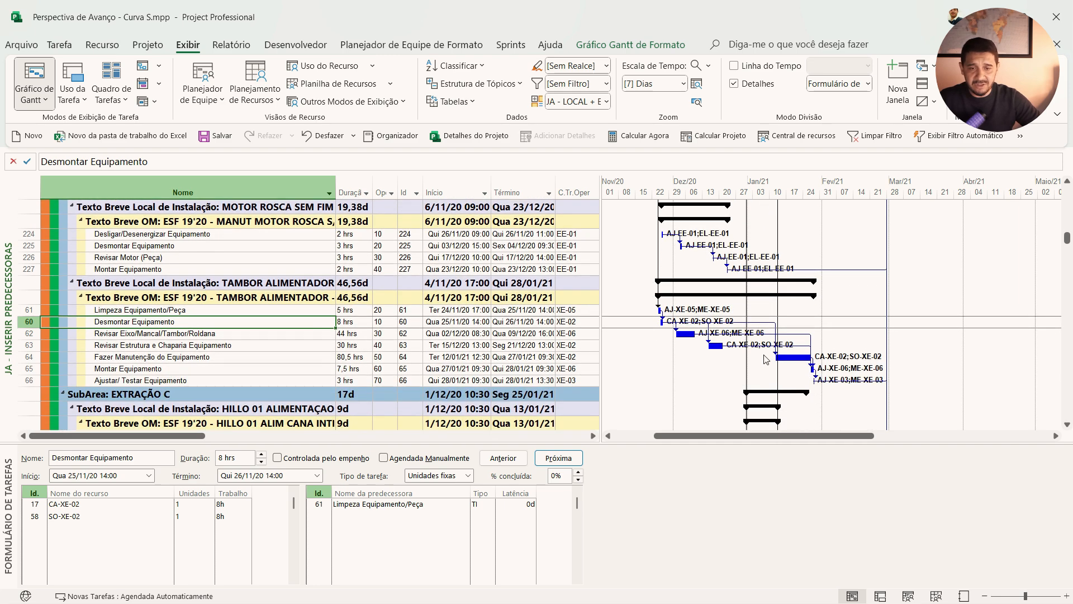
click(204, 344)
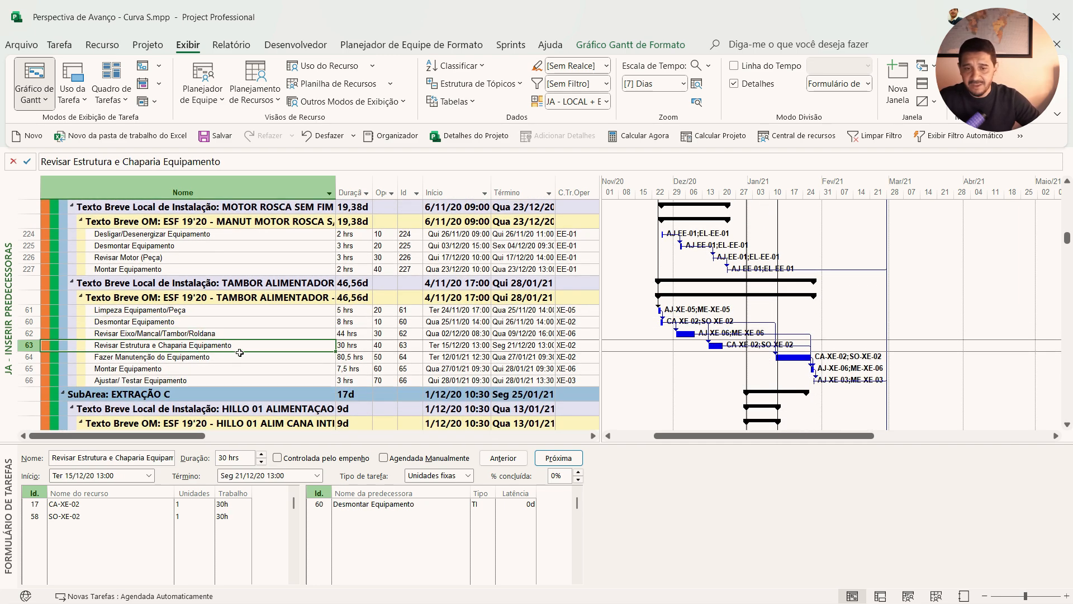
Compare the dependency links of Revisar Estrutura e Chaparia Equipamento (task 63) and Montar Equipamento (task 65)
click(25, 346)
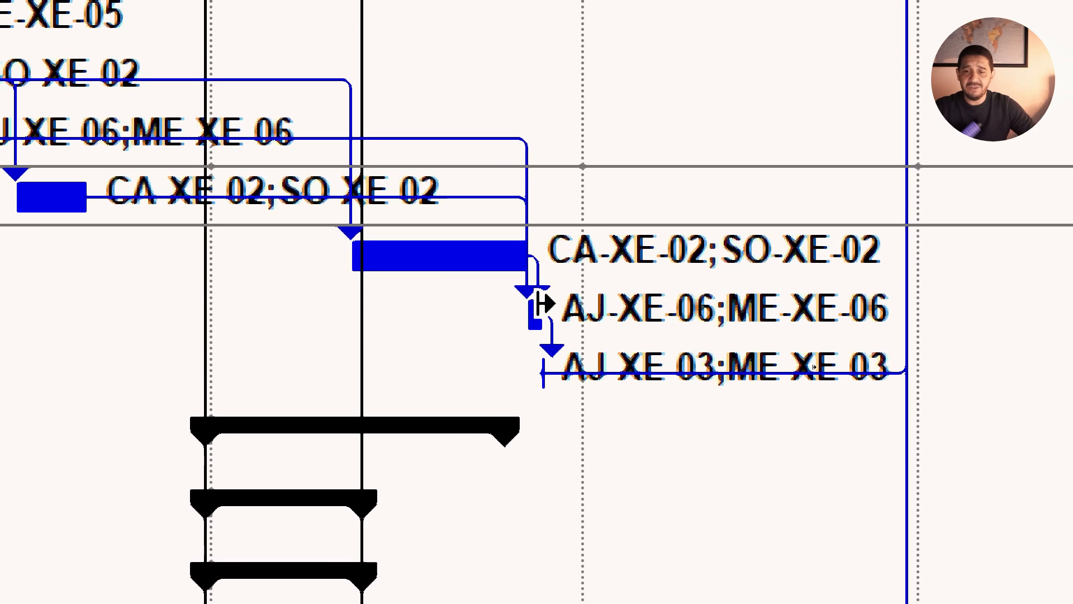
click(534, 304)
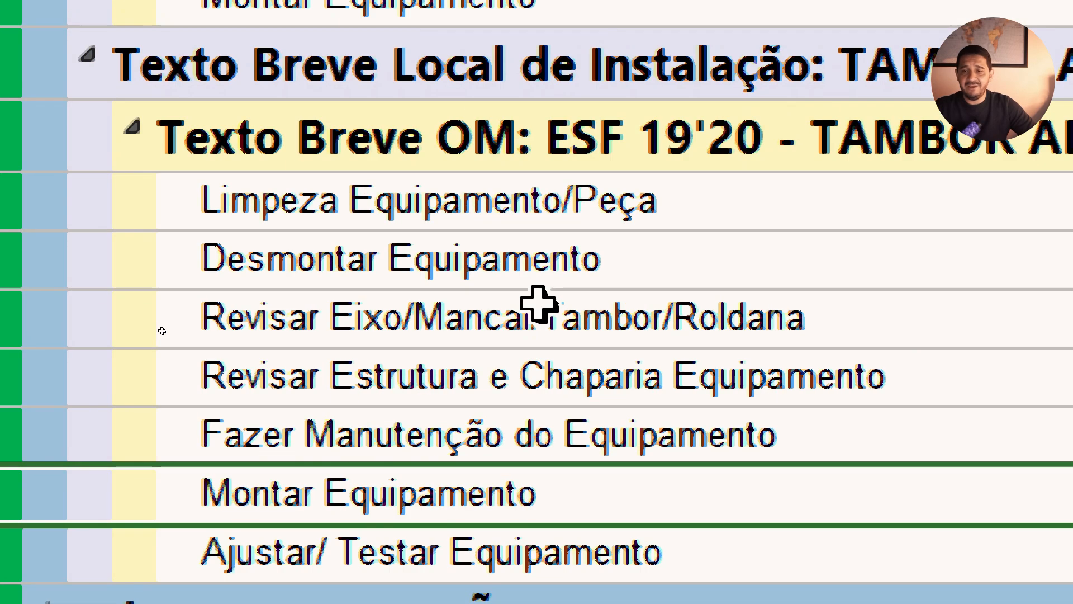
click(696, 170)
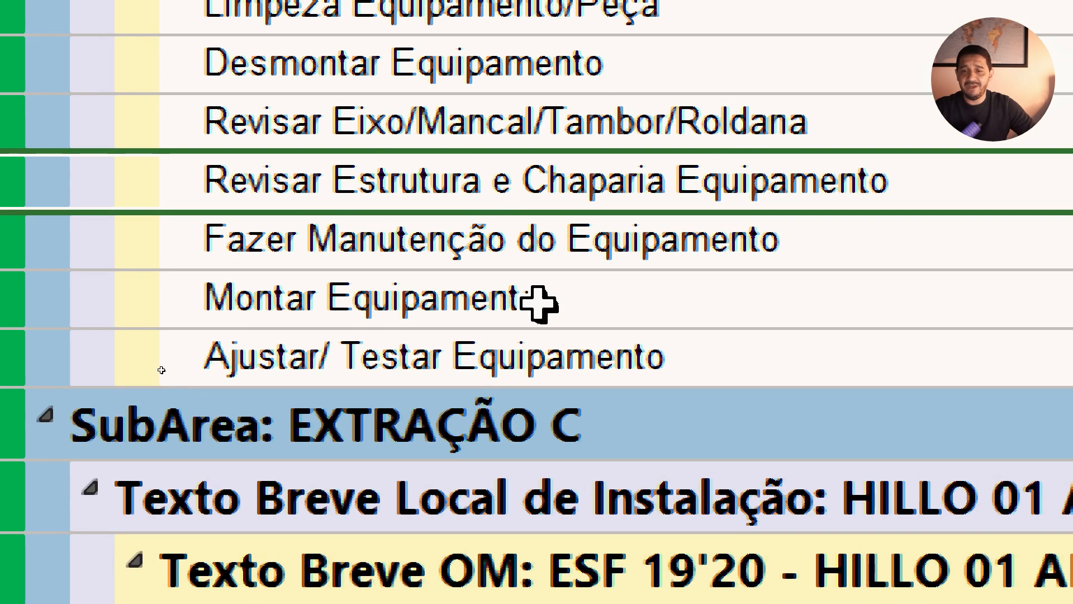
click(537, 304)
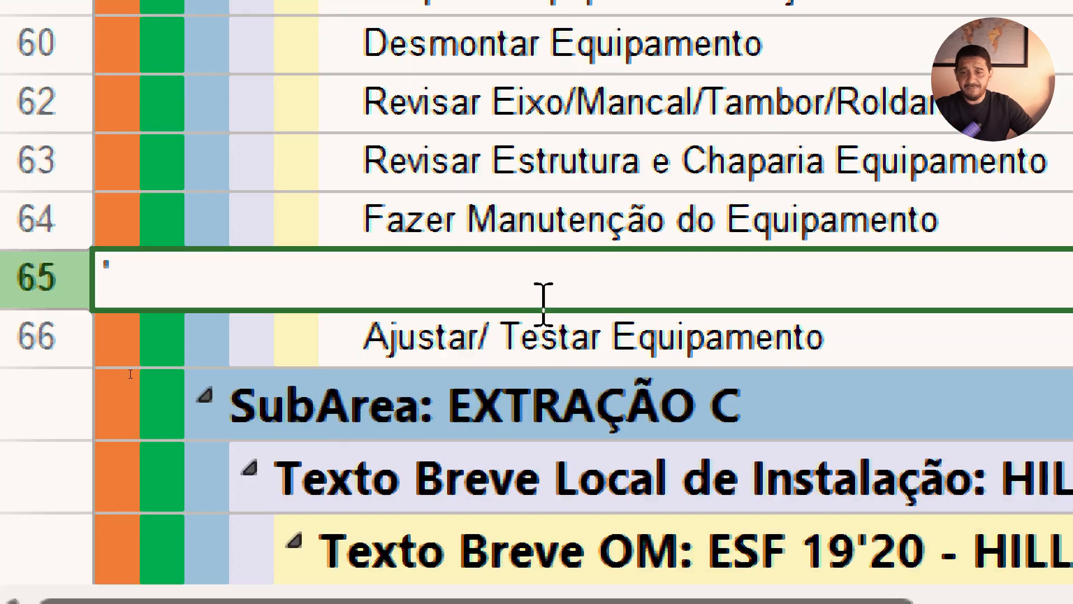
key(Escape)
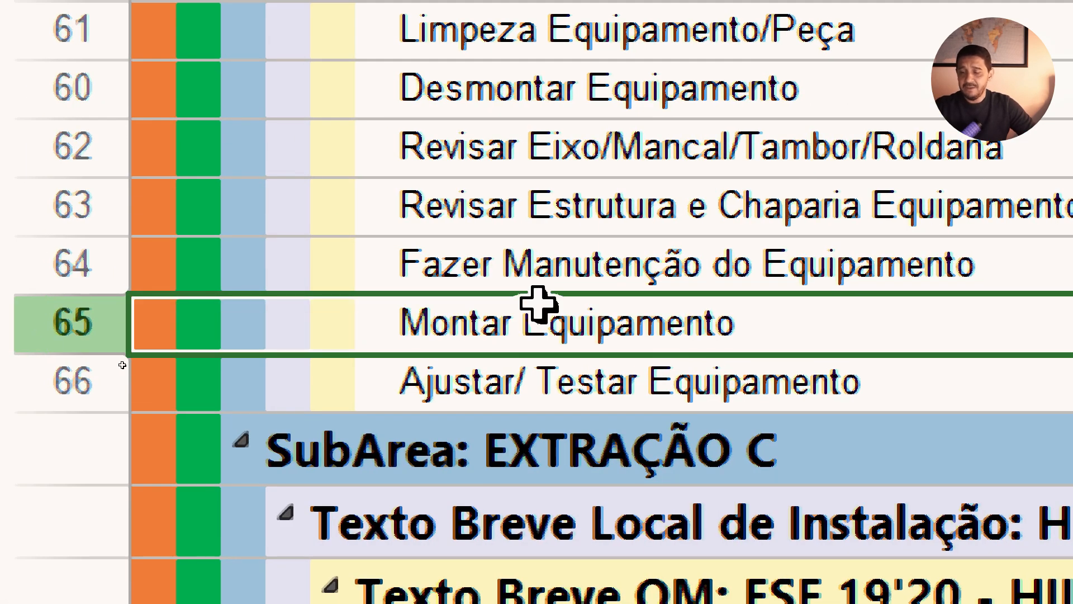
text(')
key(Escape)
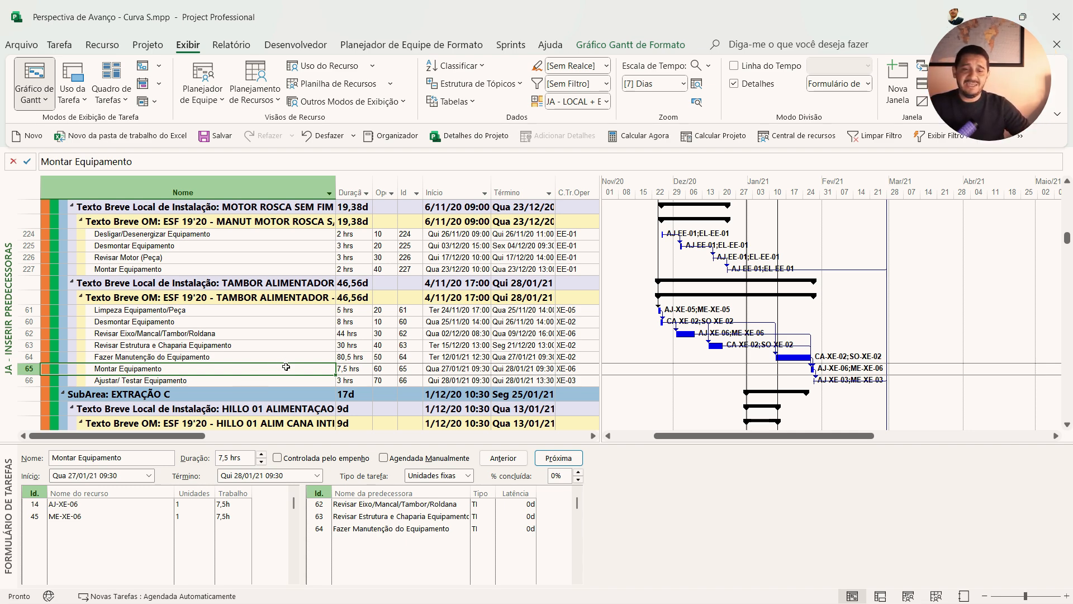
Show predecessors and successors in the Task Form for Revisar Estrutura e Chaparia Equipamento (task 63)
click(310, 347)
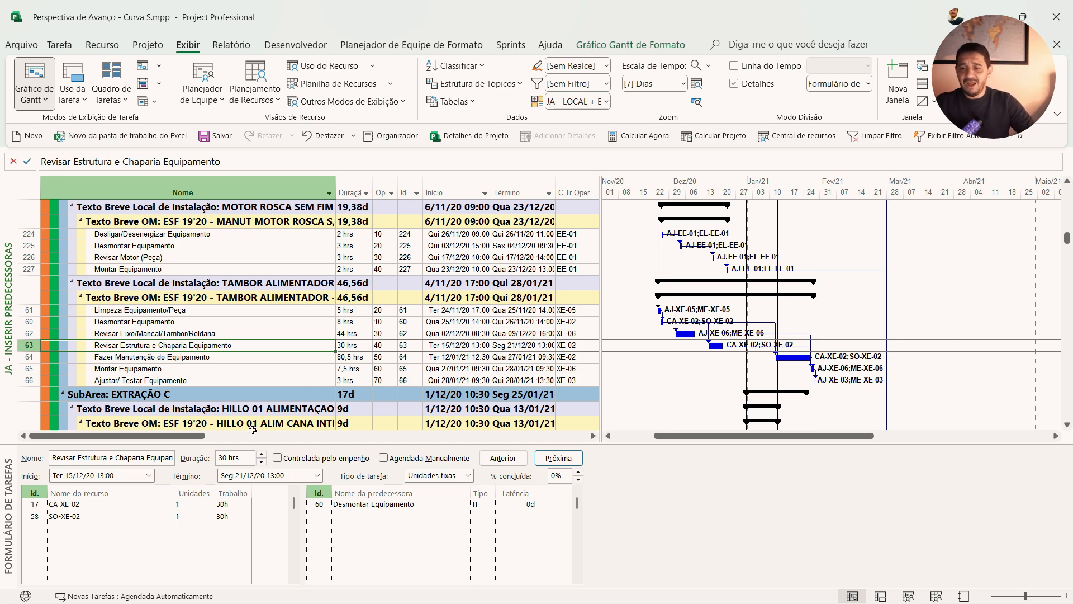
right_click(617, 484)
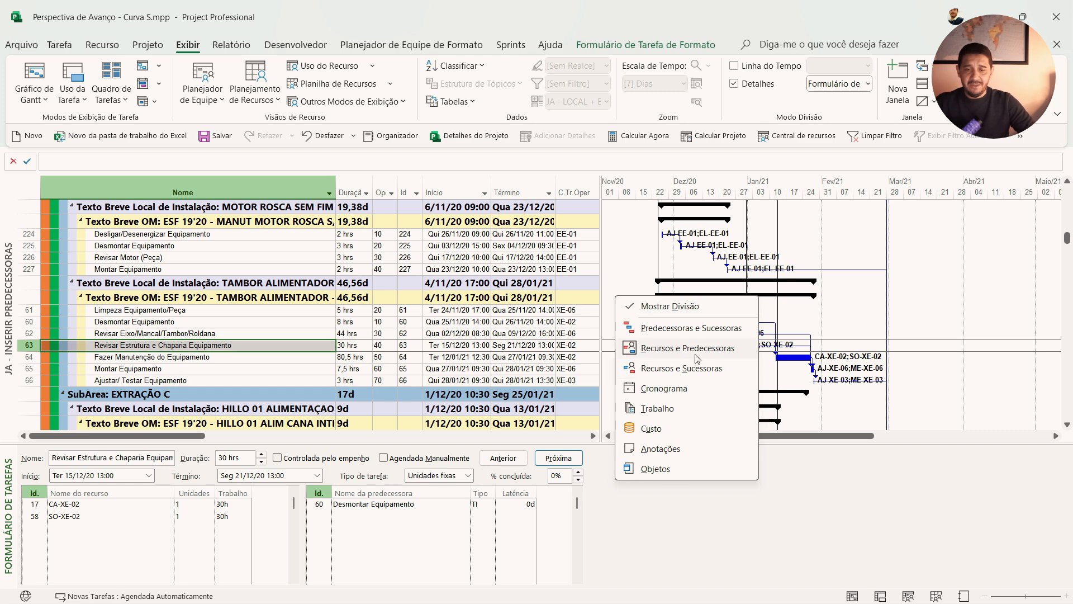
click(711, 335)
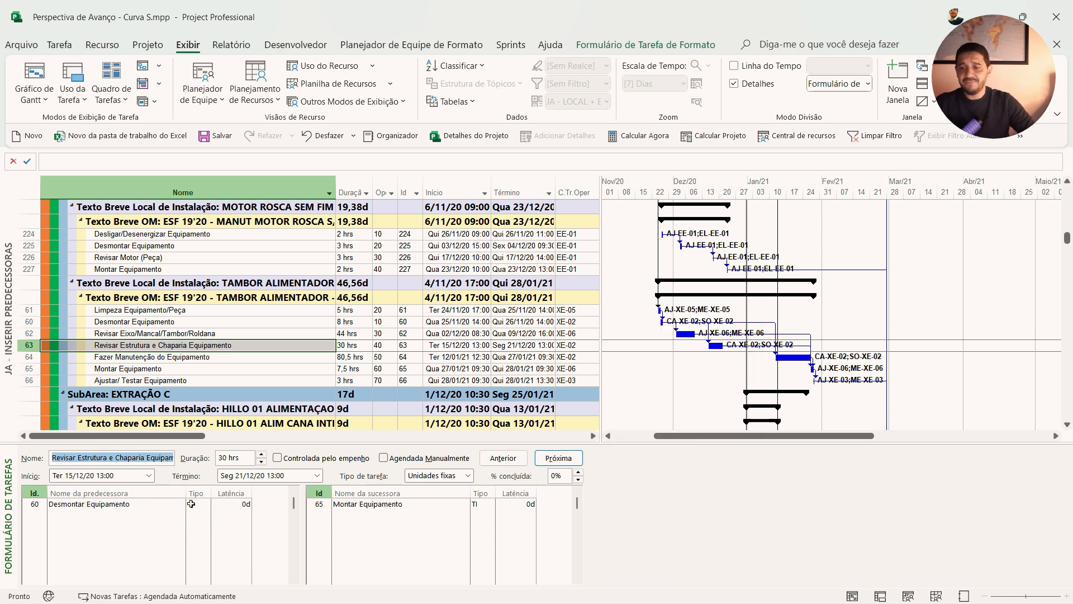
Change the link type between task 63 and its predecessor Desmontar Equipamento (task 60) to II
click(192, 505)
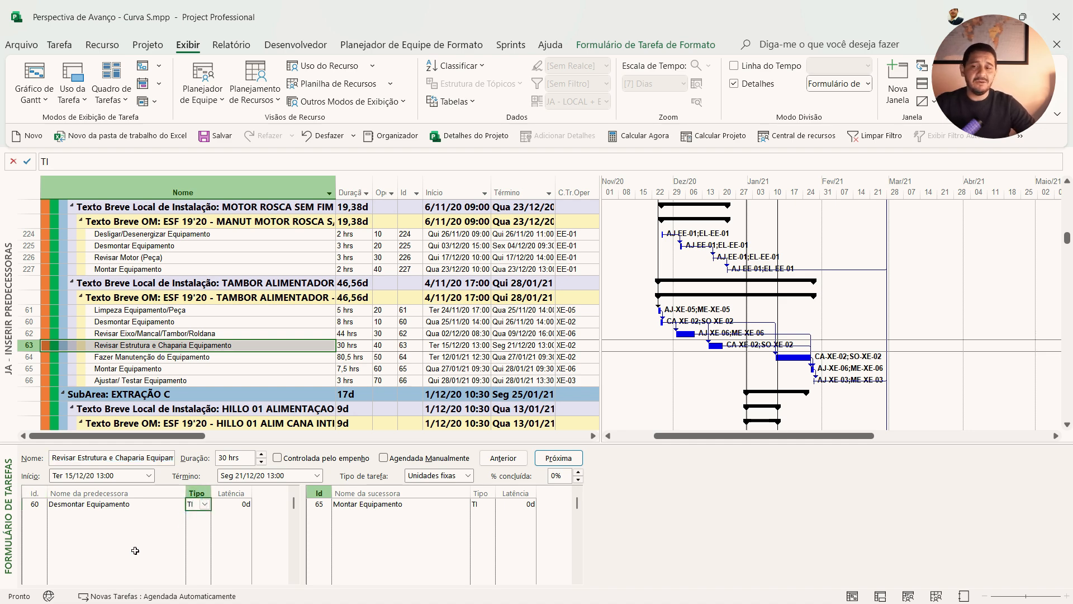
click(205, 504)
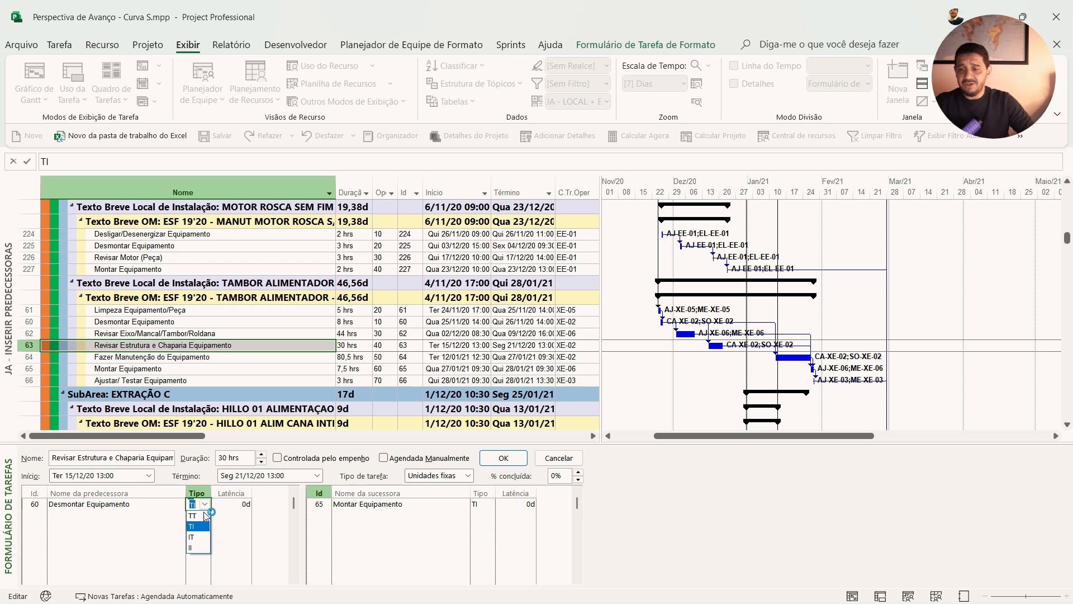
click(196, 546)
click(503, 458)
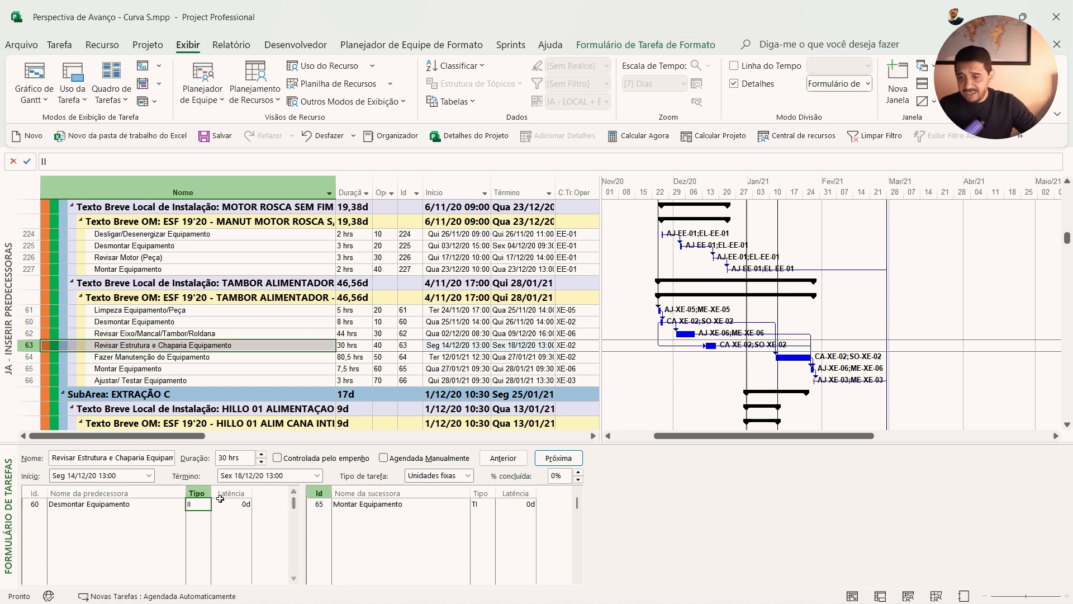
Restore the link type between task 63 and its predecessor Desmontar Equipamento (task 60) to TI
click(198, 504)
click(206, 505)
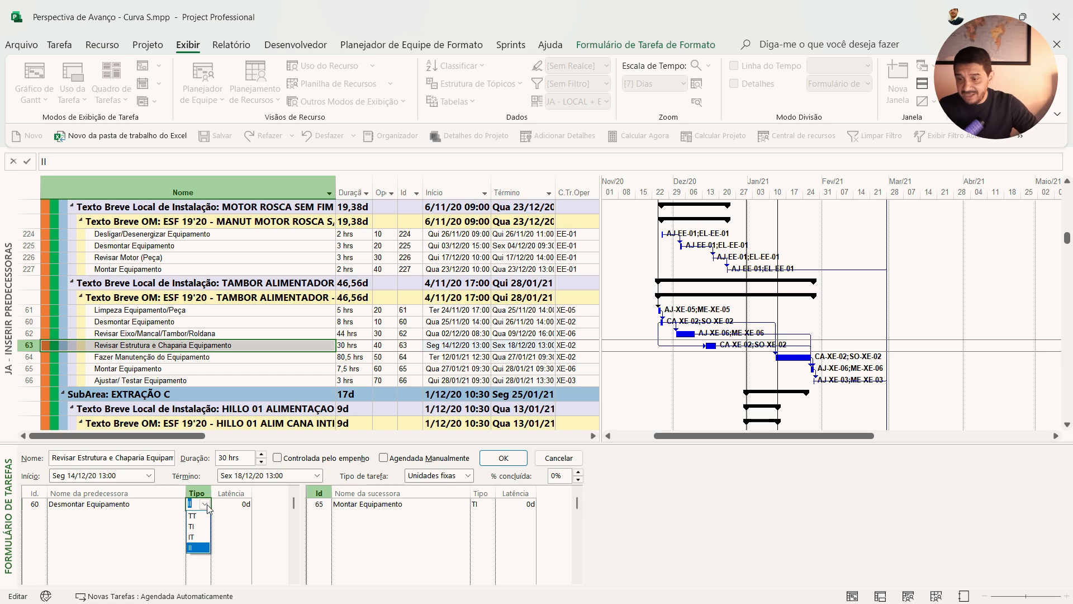
click(193, 526)
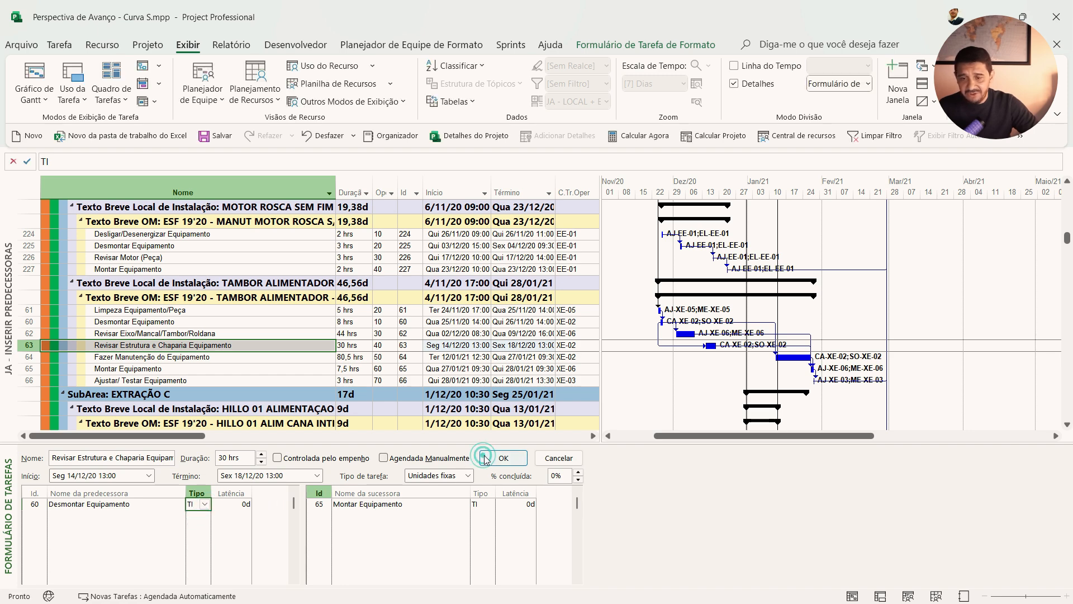
click(485, 460)
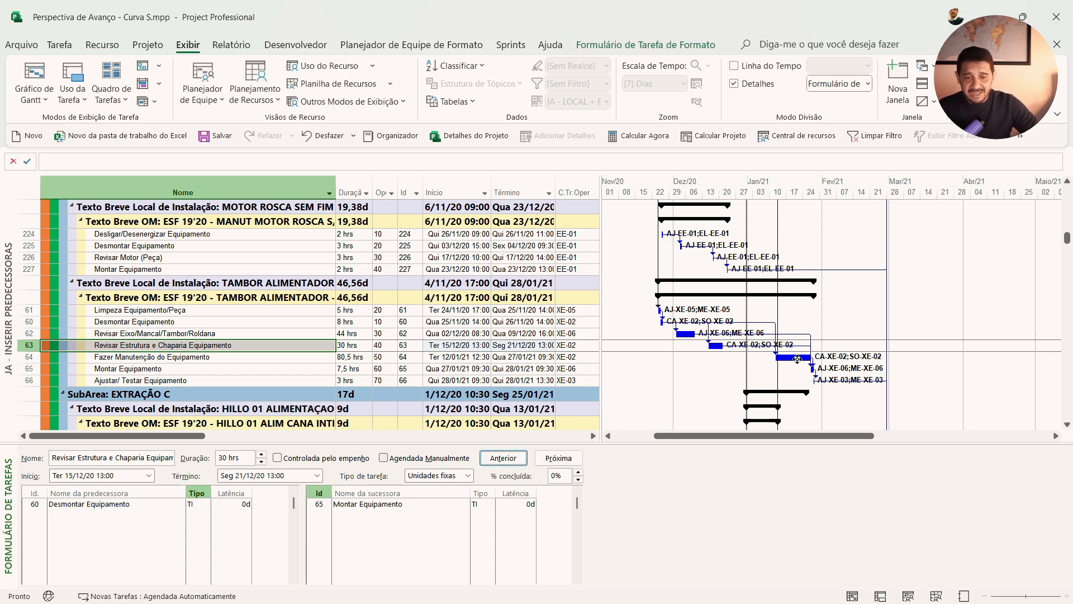
For Montar Equipamento (task 65), set the link type of predecessor Revisar Estrutura e Chaparia Equipamento (task 63) to II
click(241, 380)
click(258, 365)
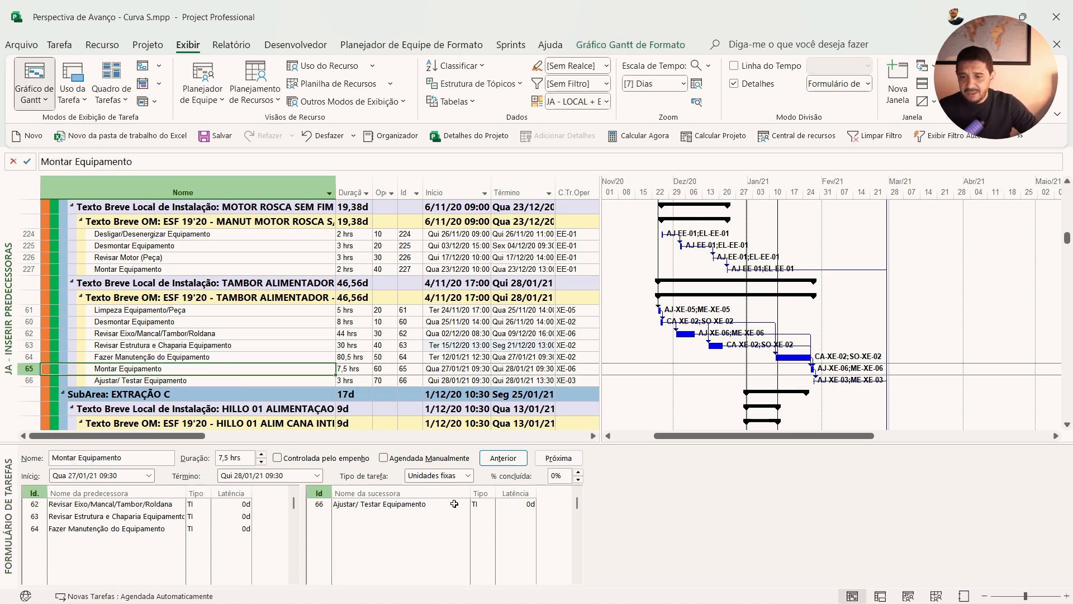
click(199, 514)
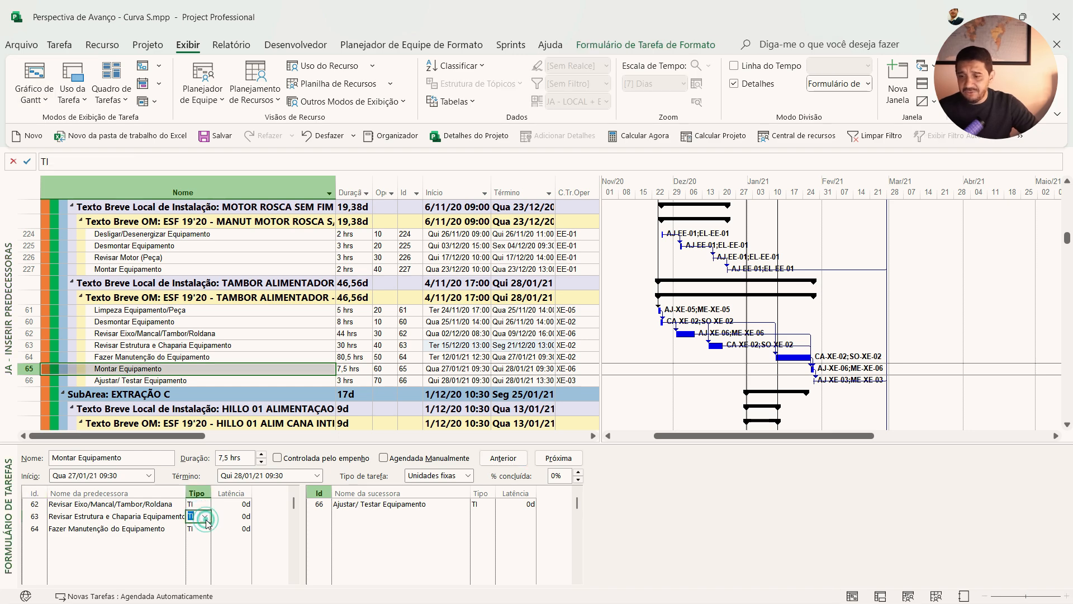
click(205, 516)
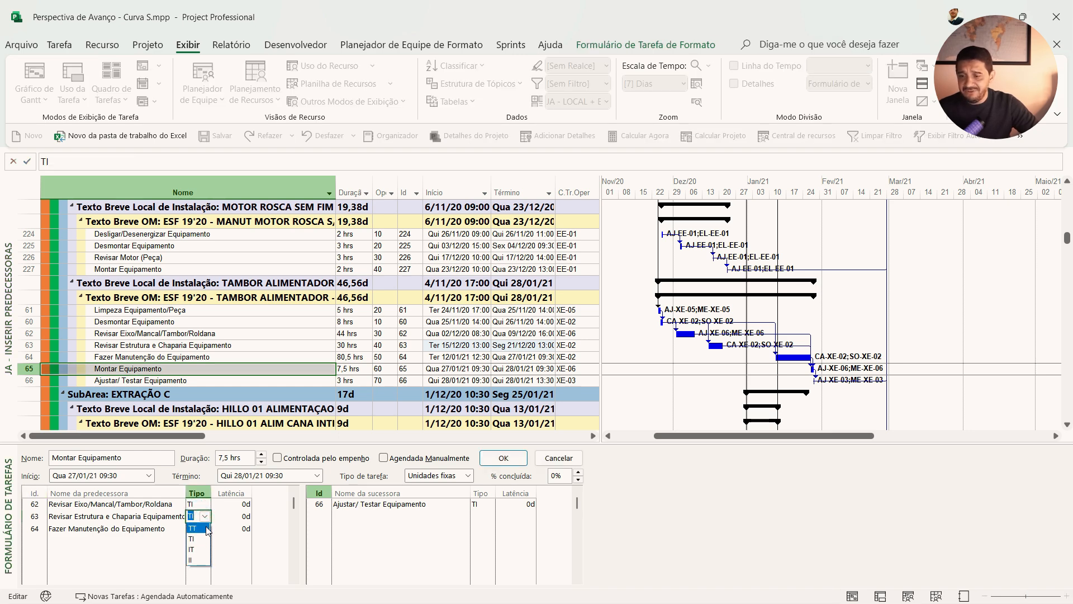
click(197, 560)
key(Return)
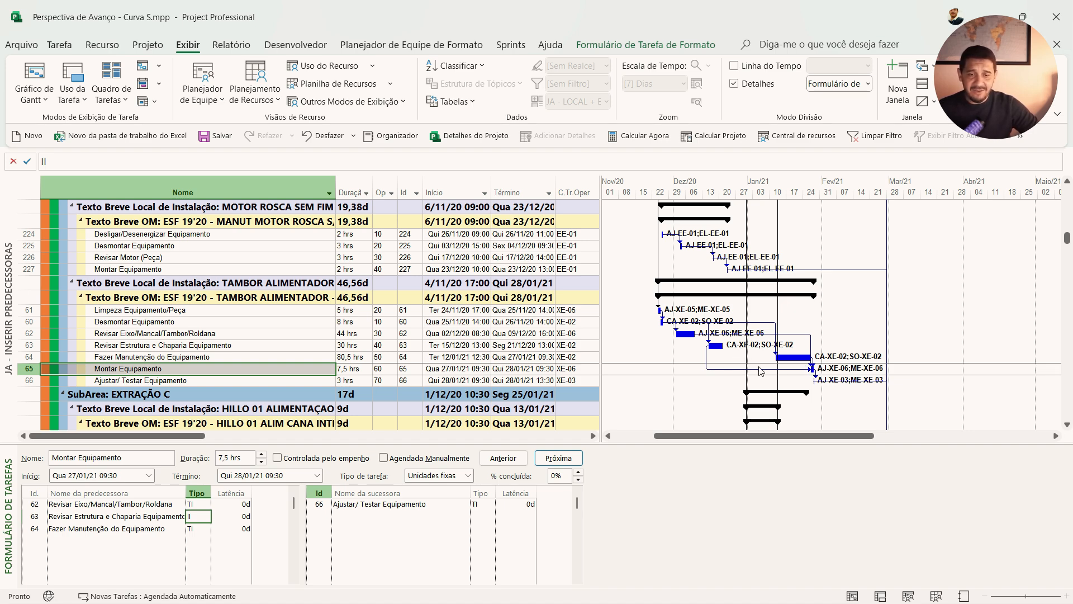
Check the links of tasks 64 and 65, and set predecessor Fazer Manutenção do Equipamento (64) to link type II for task 65
mouse_move(810, 372)
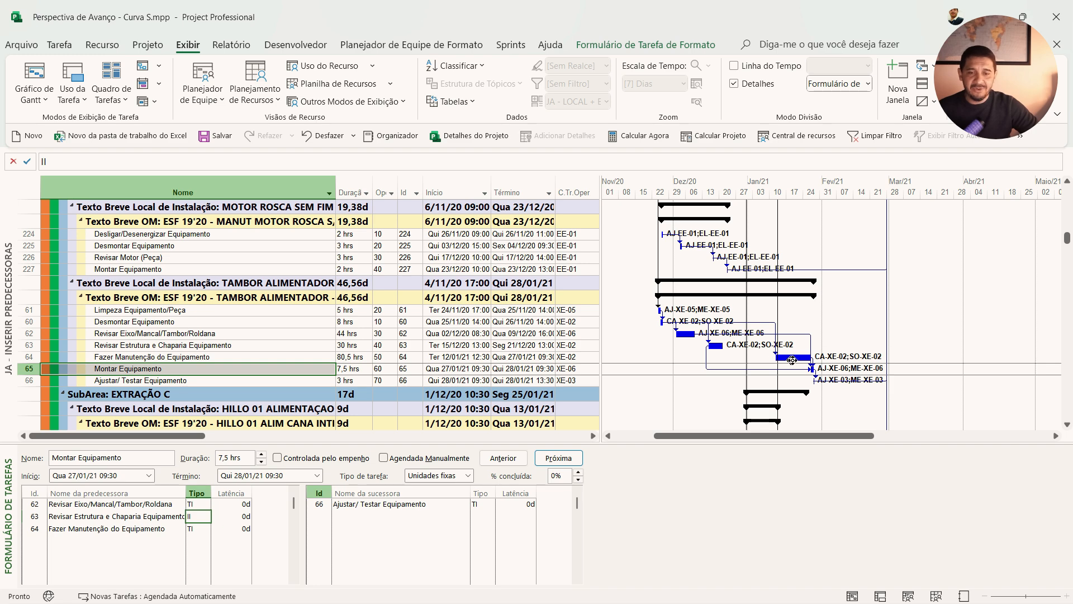
click(796, 360)
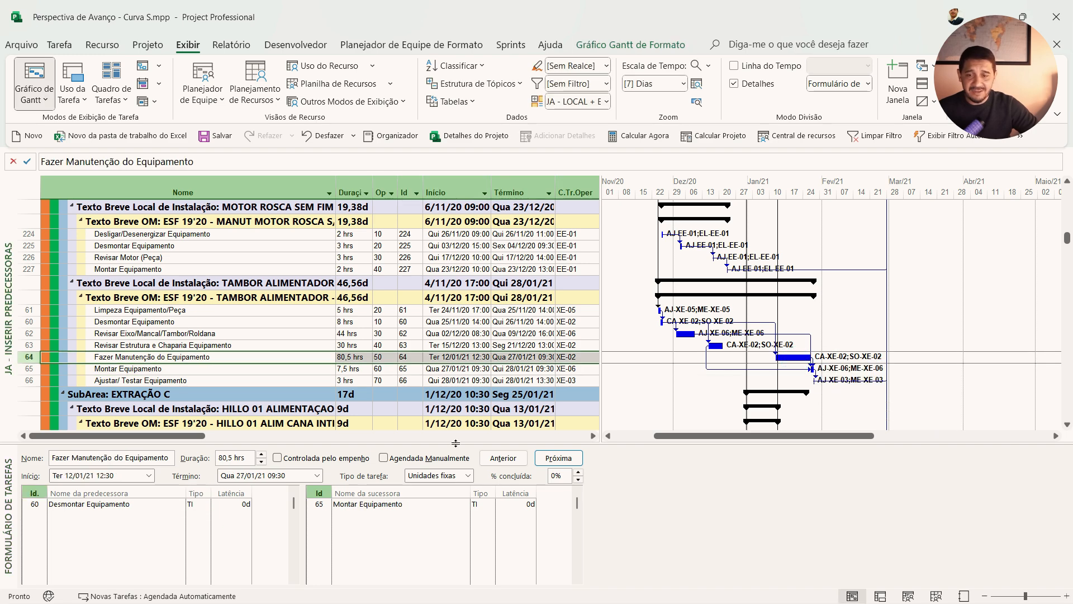
click(265, 369)
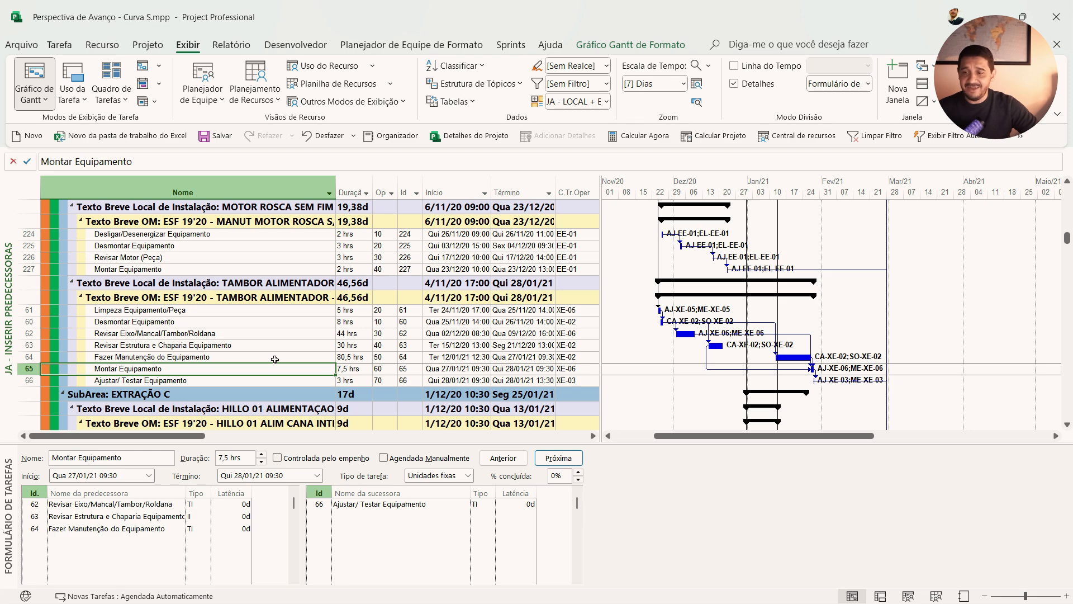
click(275, 358)
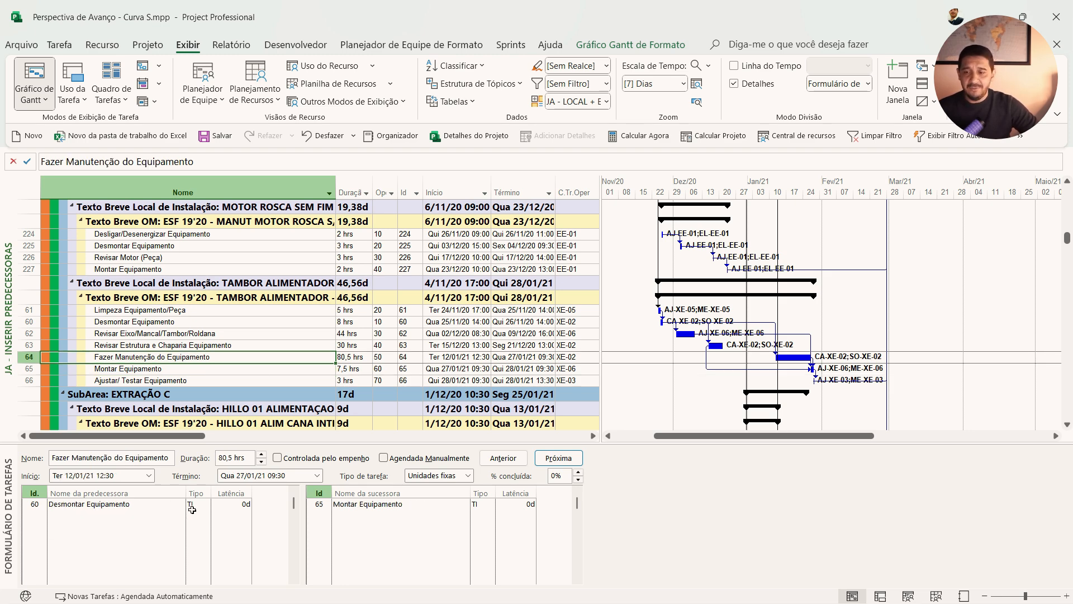
key(Down)
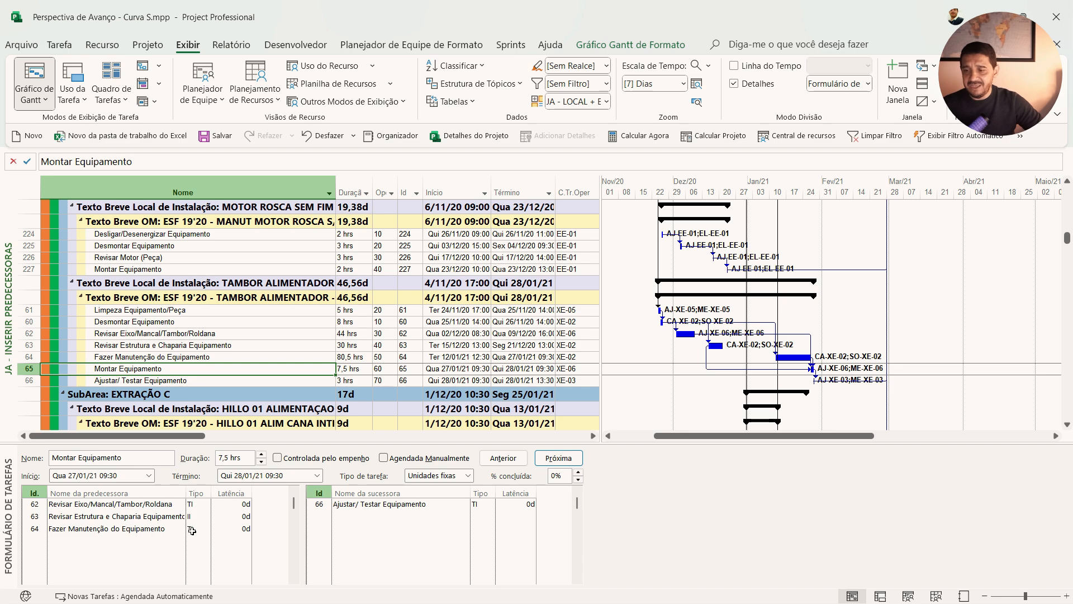
click(190, 530)
click(205, 528)
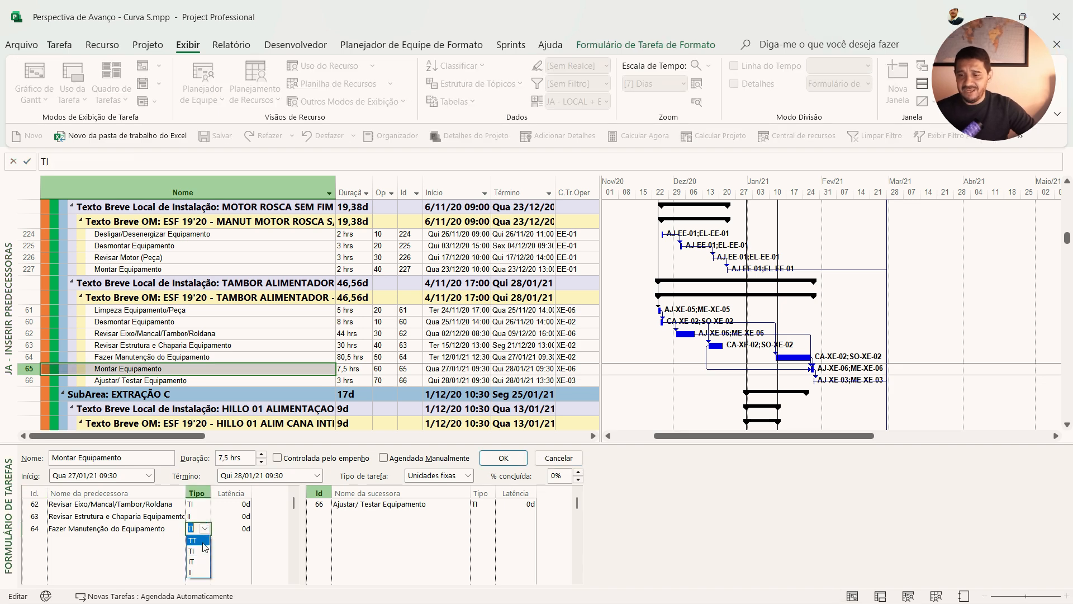
click(199, 572)
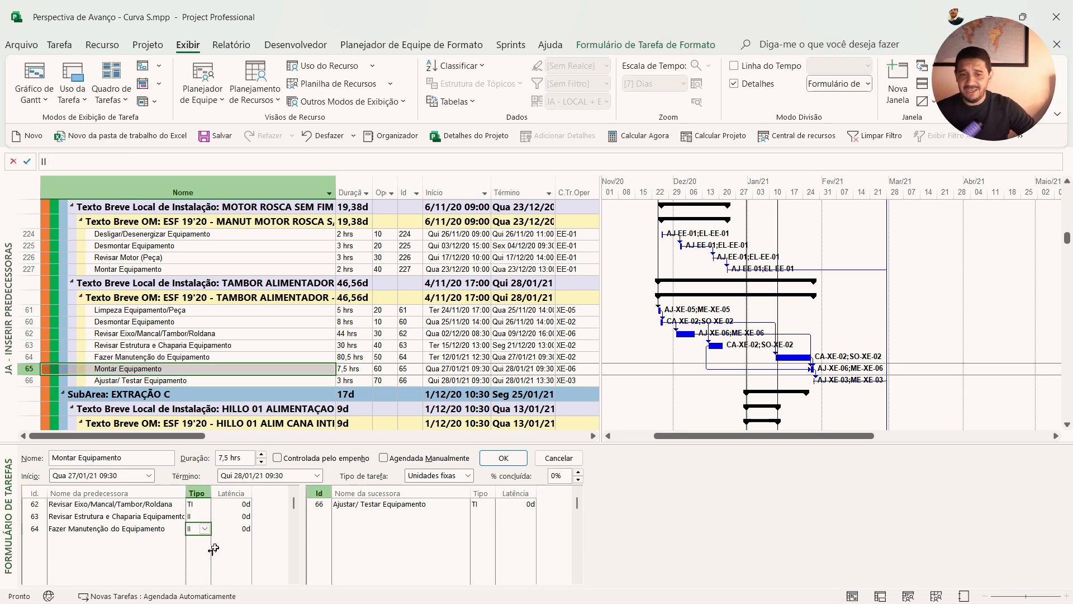
click(487, 460)
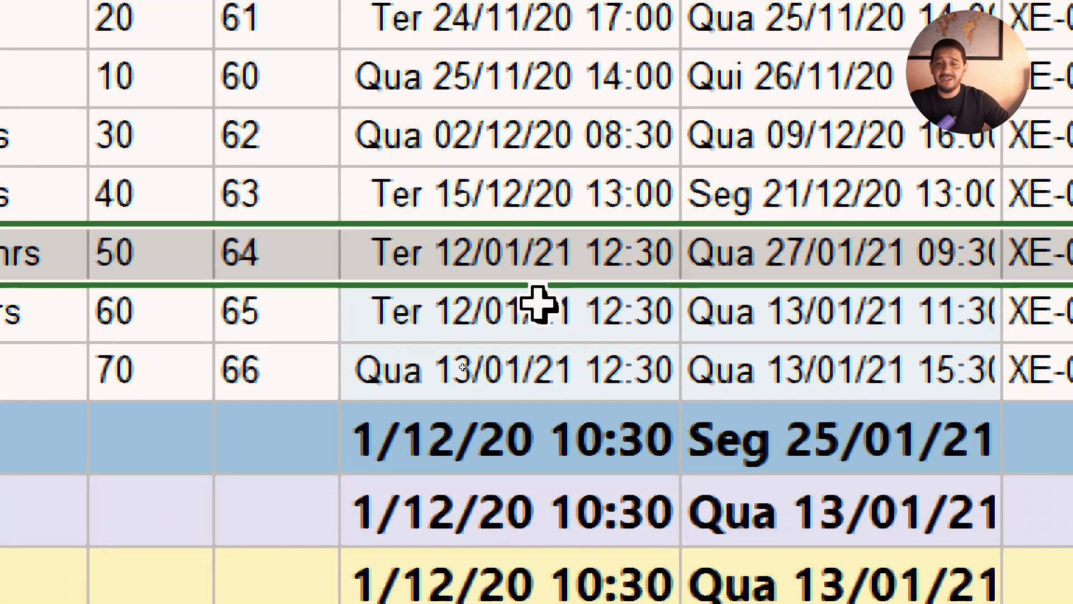
Set the link type of predecessor Revisar Eixo/Mancal/Tambor/Roldana (task 62) to II for Montar Equipamento (task 65)
click(538, 303)
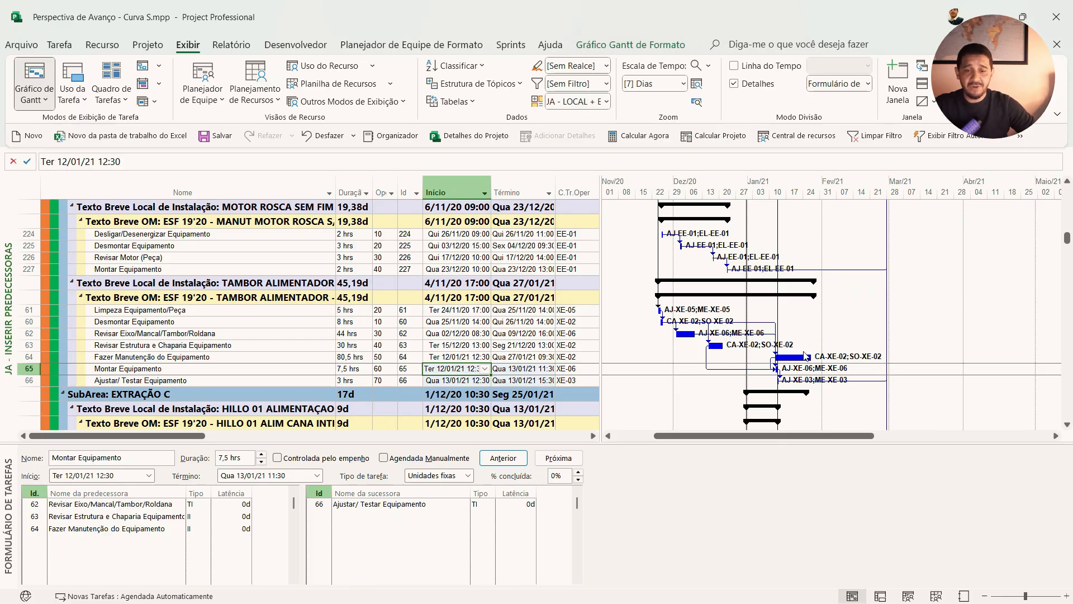
drag(802, 357, 794, 359)
click(401, 358)
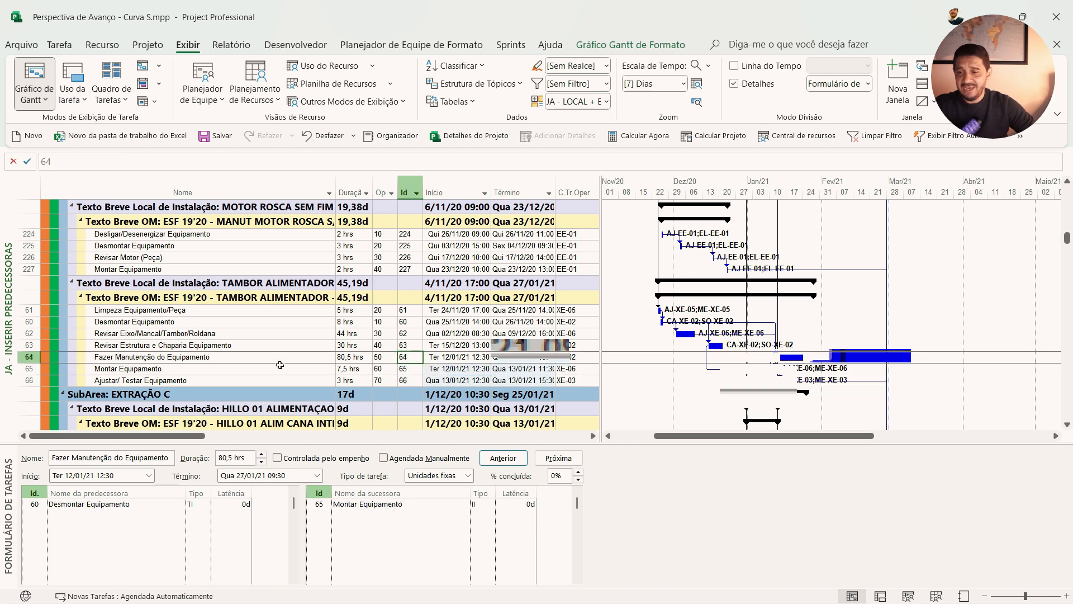
click(218, 364)
click(203, 505)
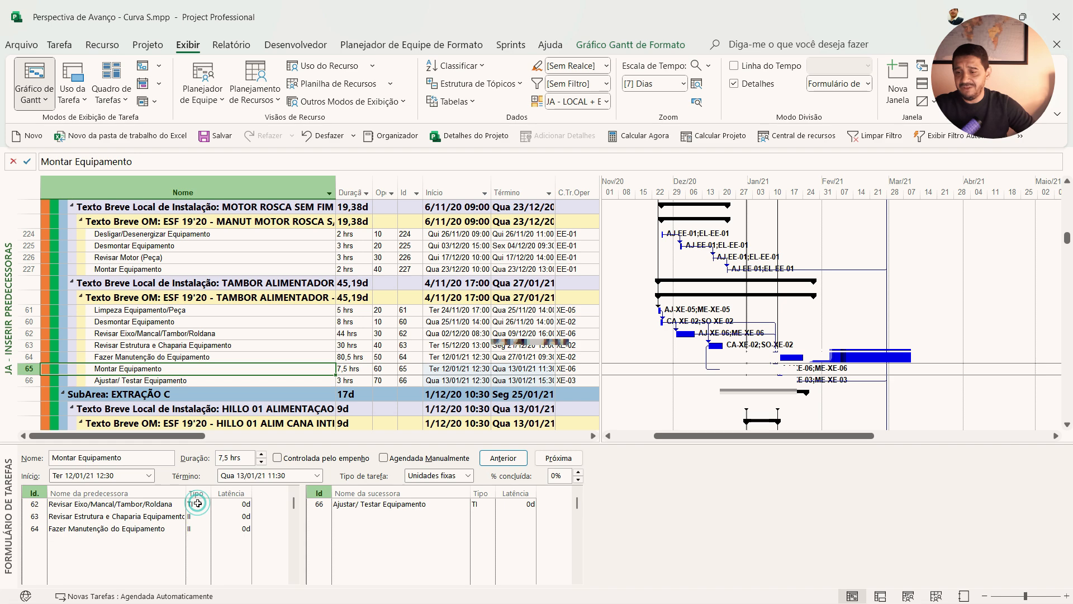
click(204, 506)
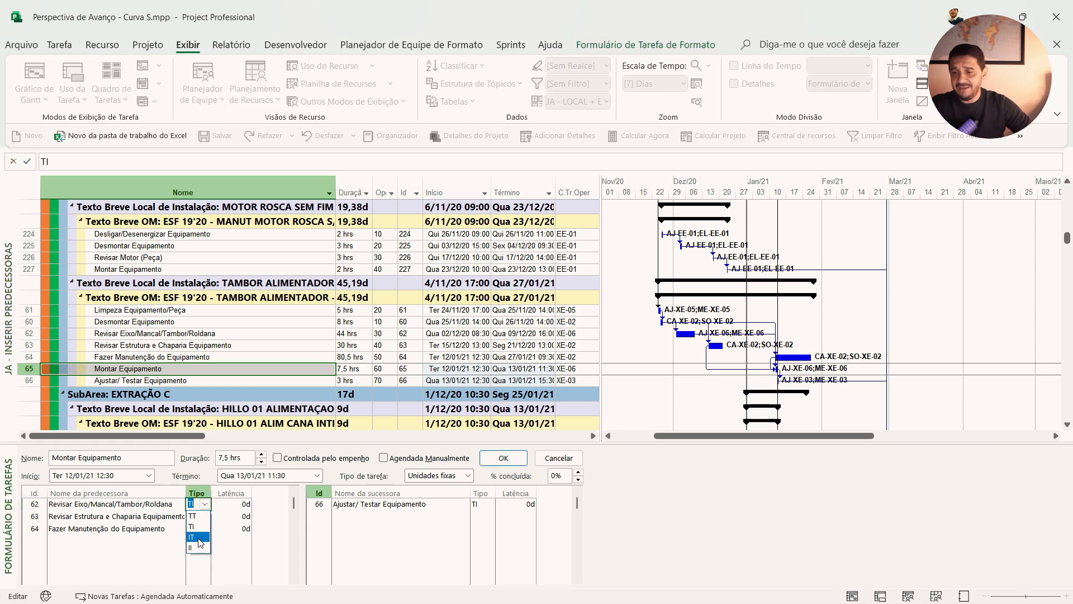
click(199, 548)
click(502, 459)
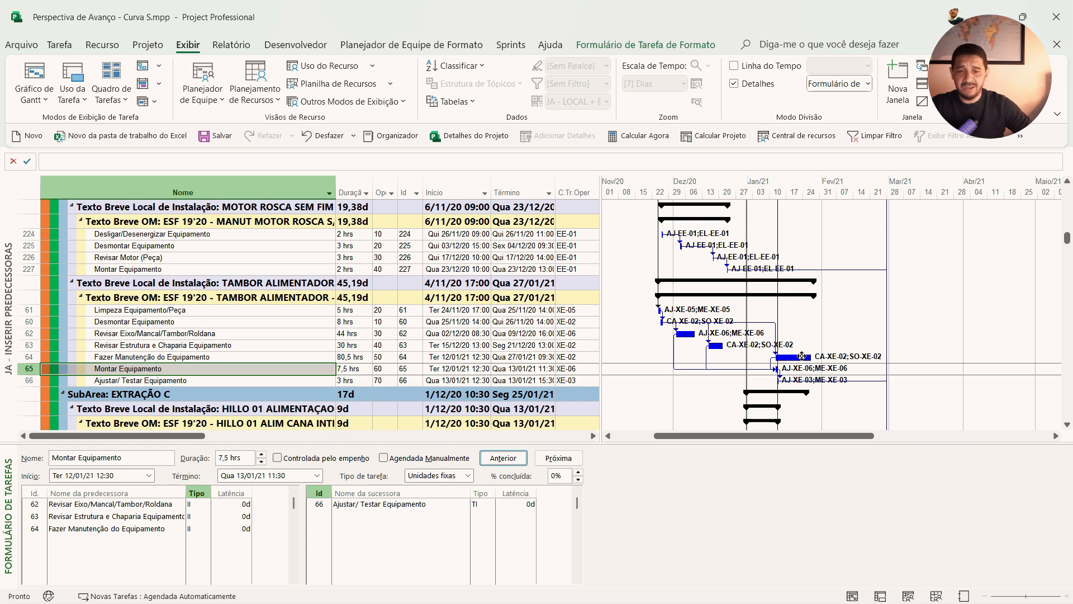
For Fazer Manutenção do Equipamento (task 64), set the link type of predecessor Desmontar Equipamento (task 60) to II
click(298, 360)
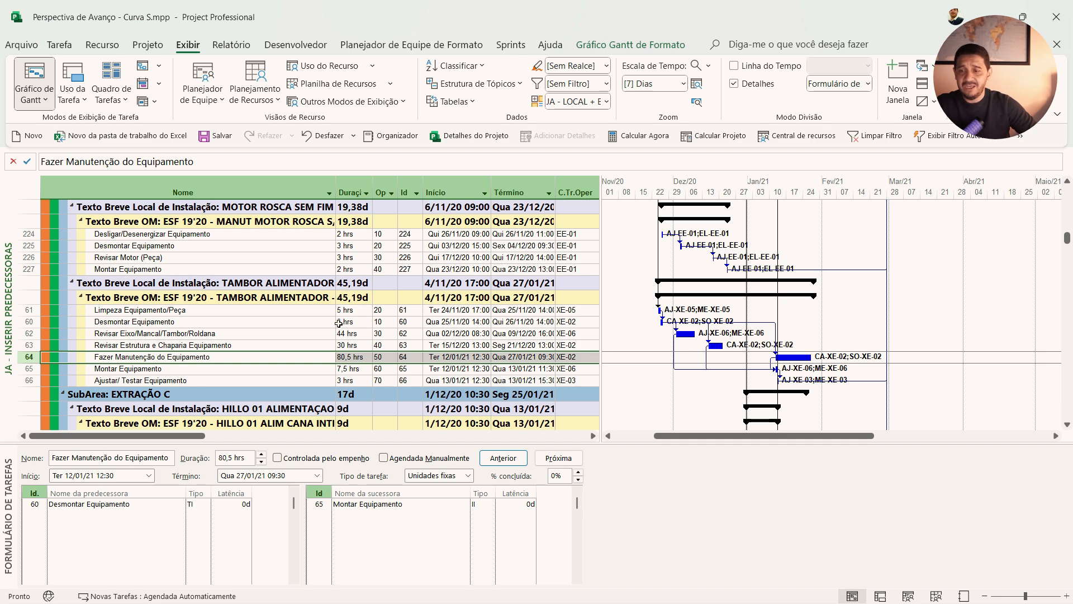
click(306, 323)
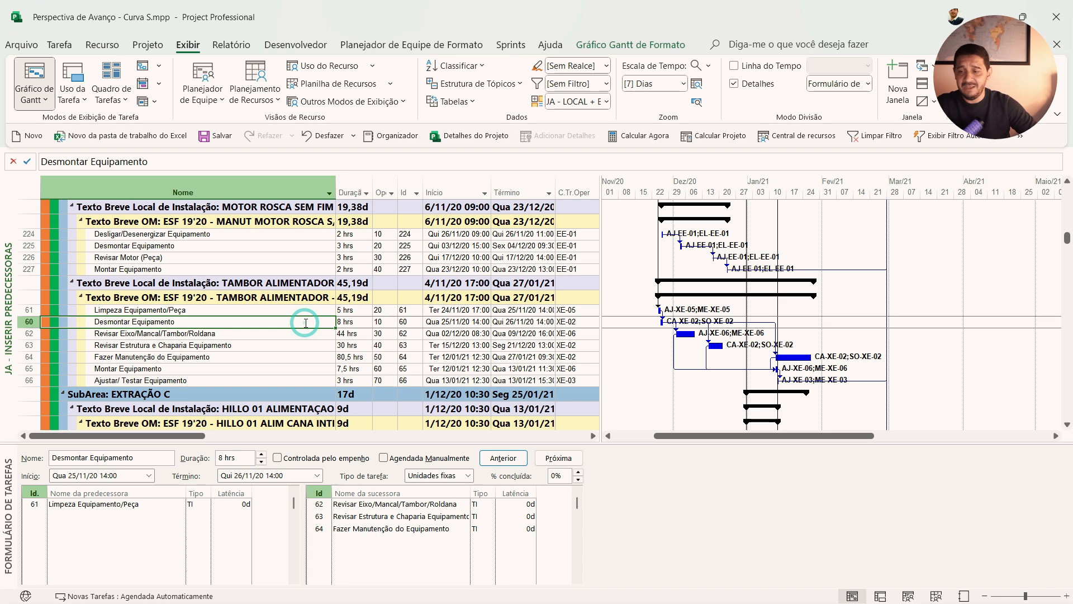
click(299, 366)
click(297, 361)
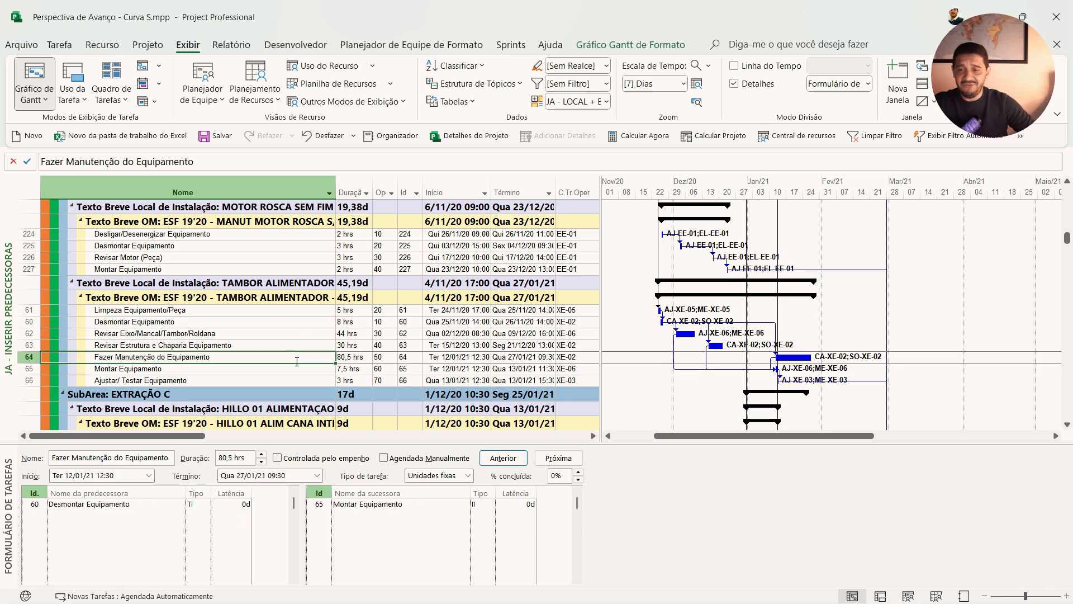
click(207, 505)
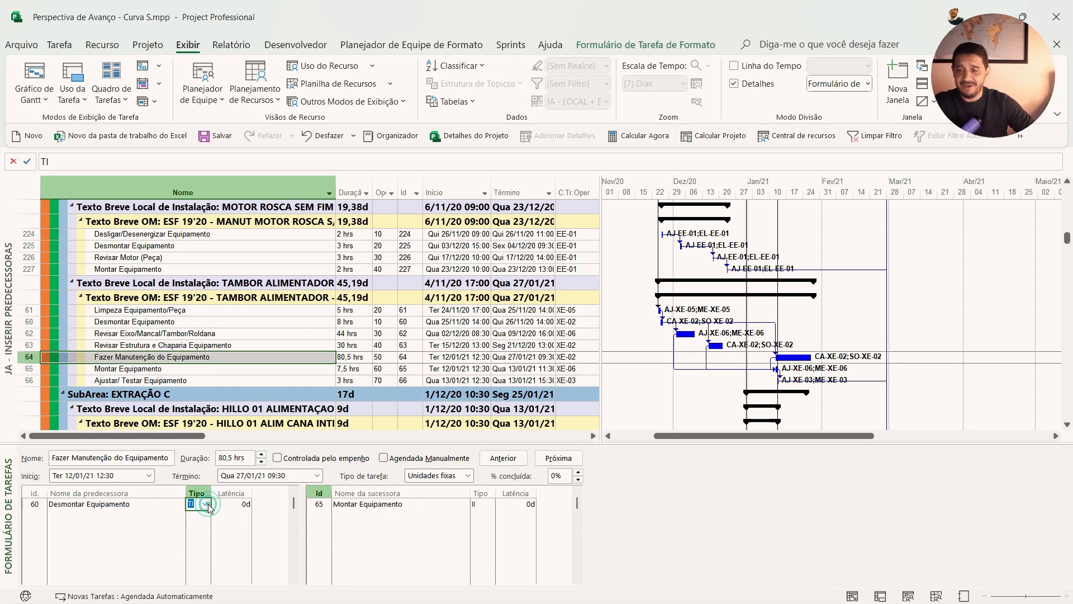
click(197, 537)
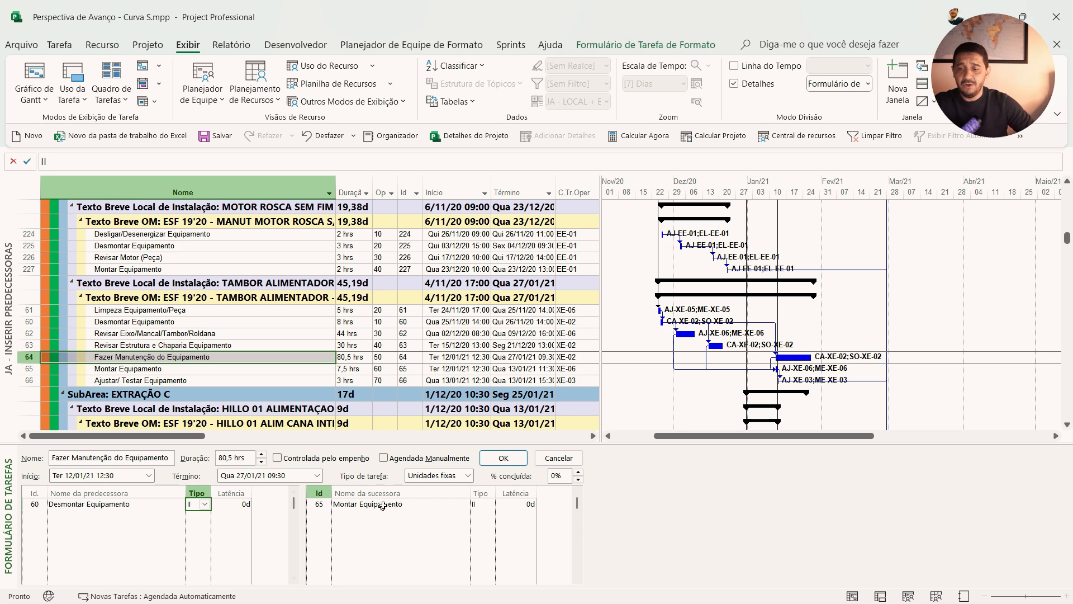
click(503, 458)
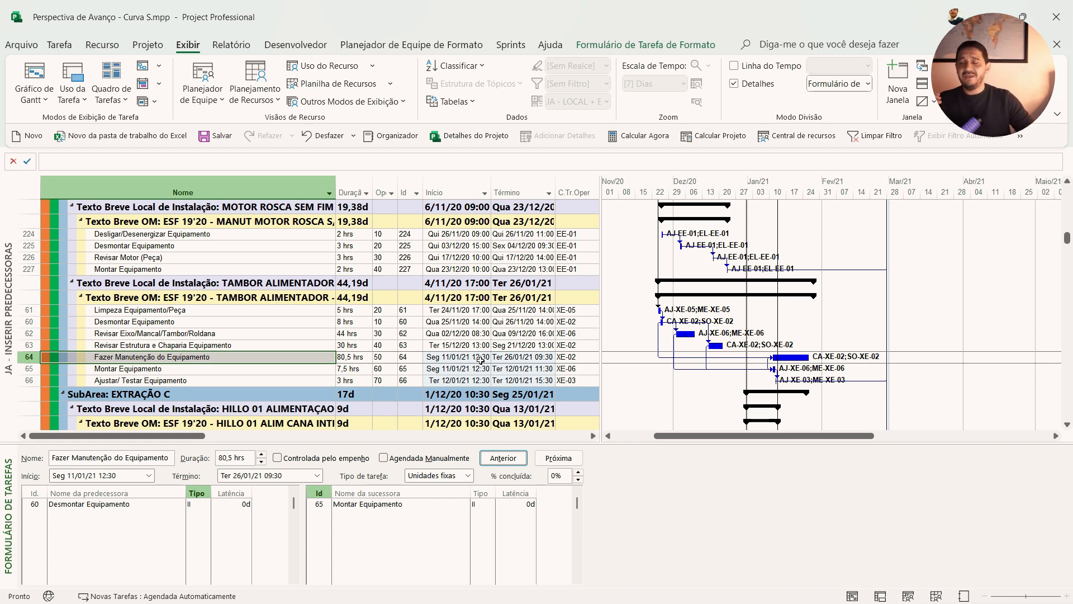
Review the dates and dependency links of tasks 65, 64 and 63 in the TAMBOR ALIMENTADOR order
click(230, 368)
click(249, 361)
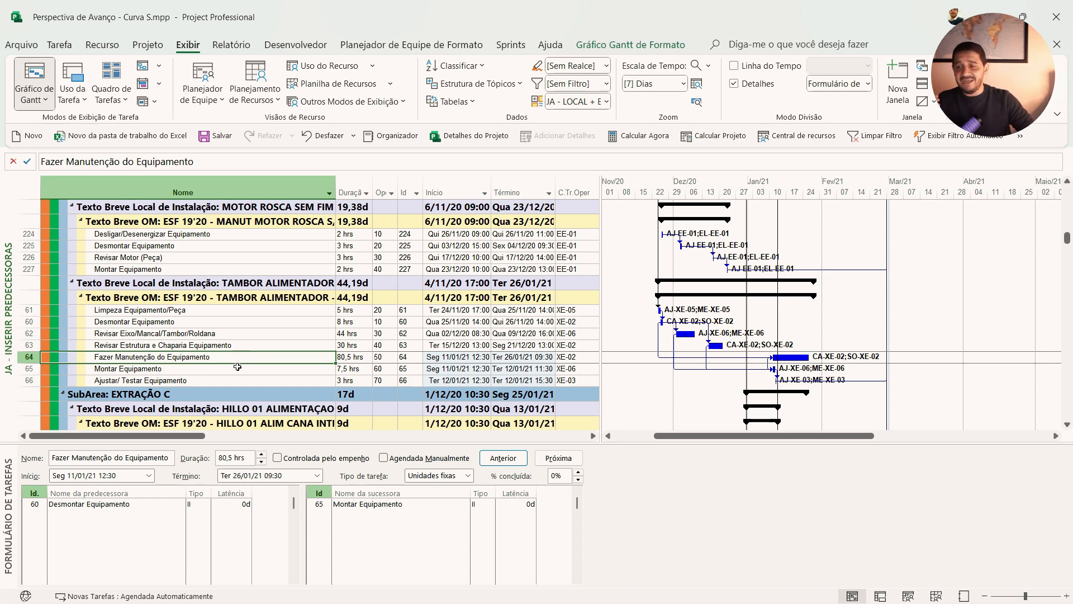
click(256, 348)
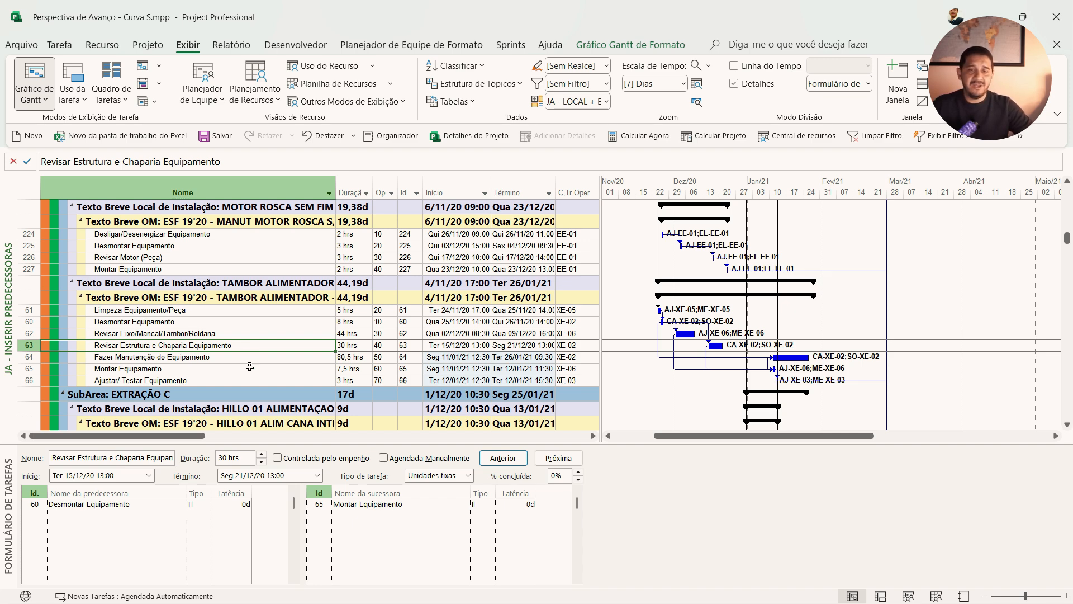
scroll(216, 355, down, 3)
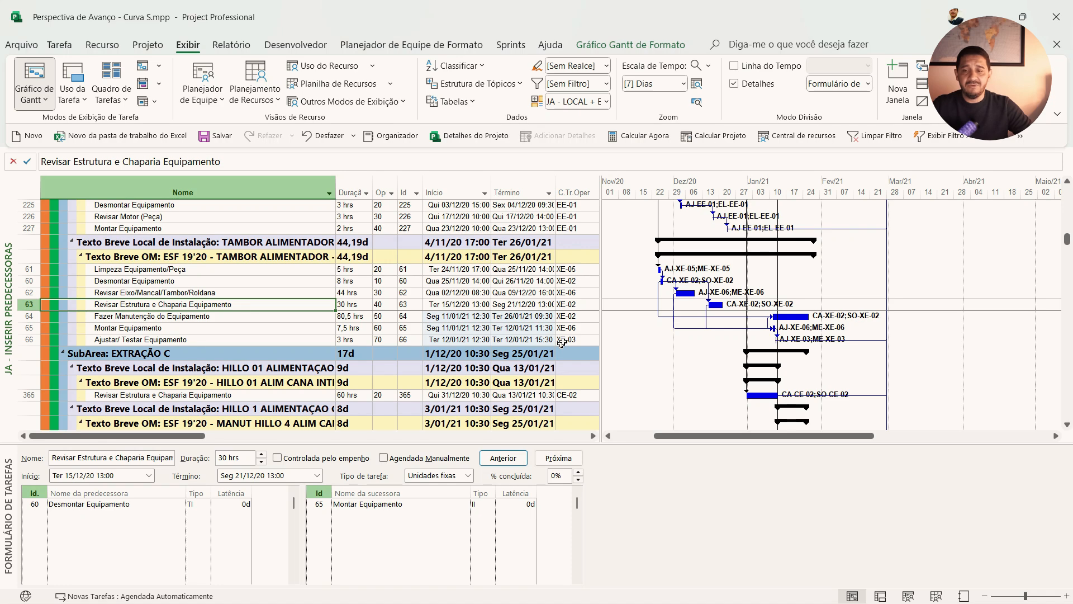
Switch to the JA - RELATÓRIO RISCO DE ATRASOS view and examine the sequence of the CE-04 tasks in the Gantt chart
scroll(683, 314, down, 10)
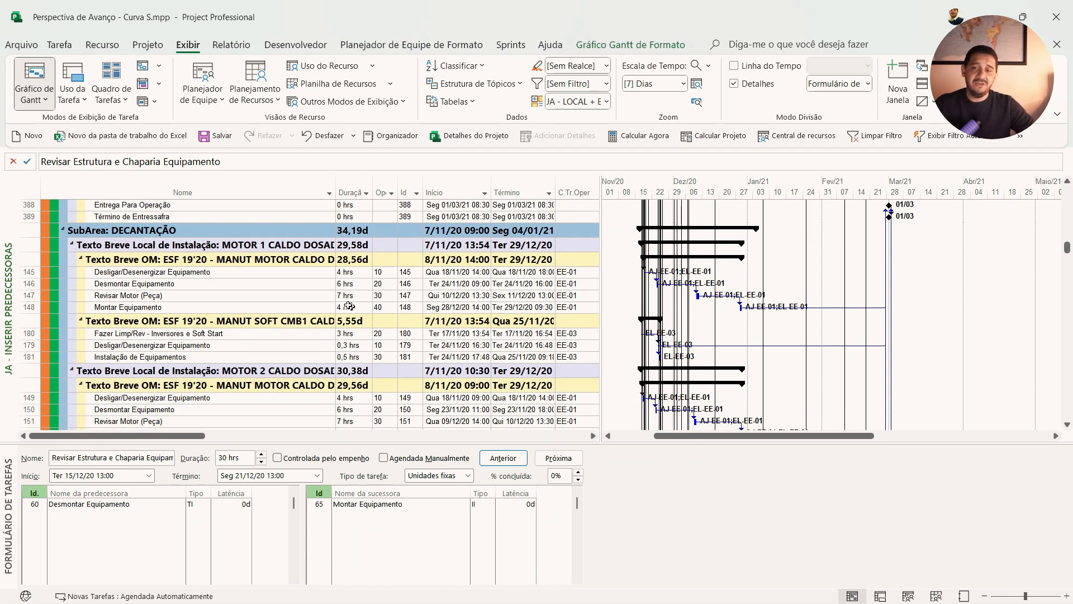
drag(193, 272, 229, 306)
right_click(16, 294)
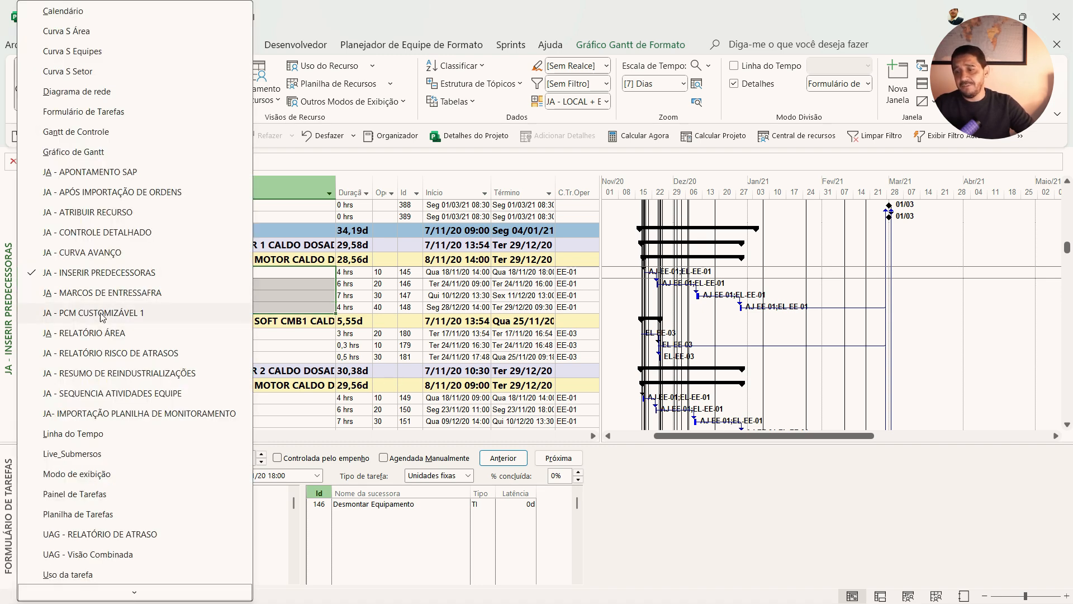
click(106, 333)
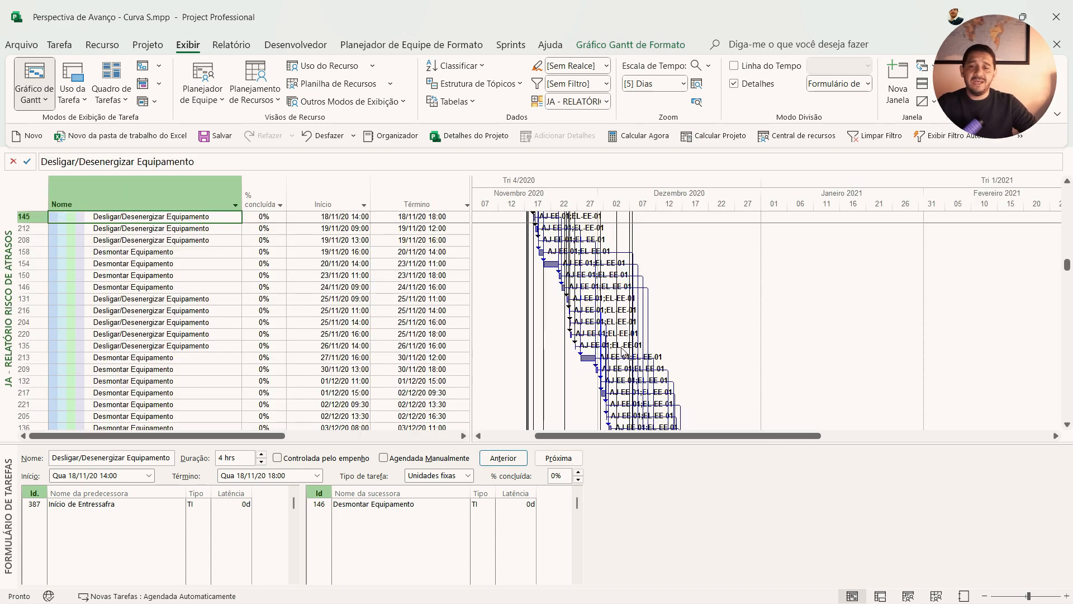
scroll(439, 323, up, 10)
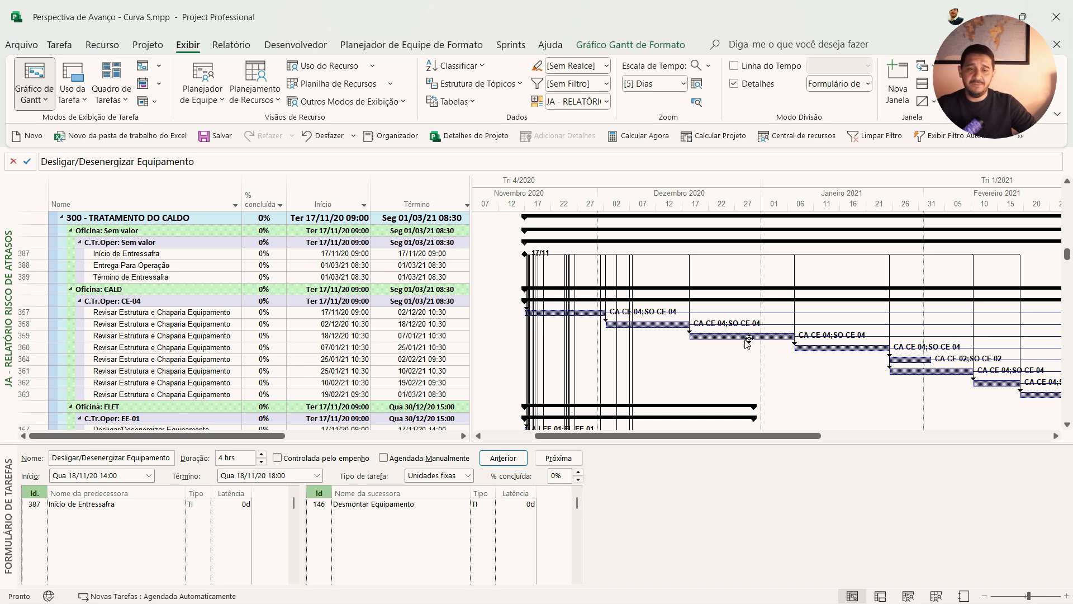
scroll(740, 337, down, 2)
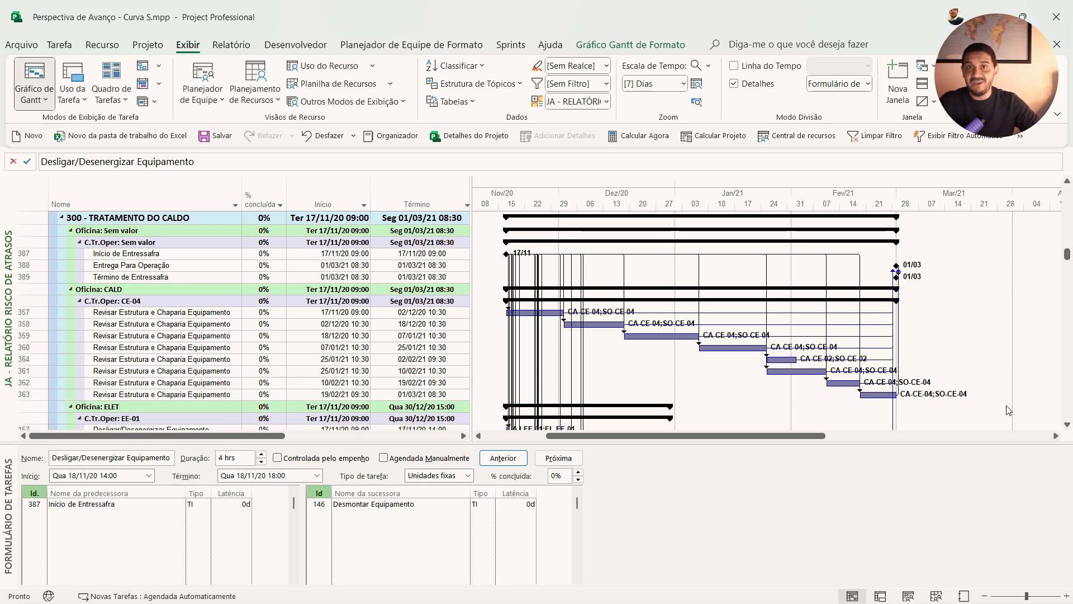
Check the start dates of the CE-04 Revisar Estrutura e Chaparia Equipamento tasks, including tasks 357 and 359
right_click(8, 309)
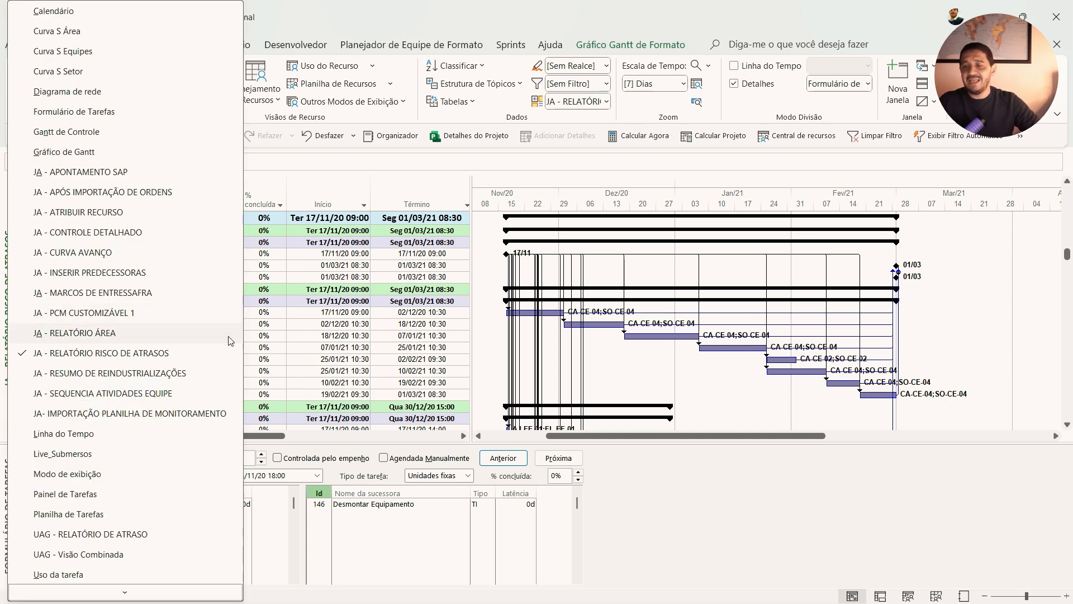
click(436, 339)
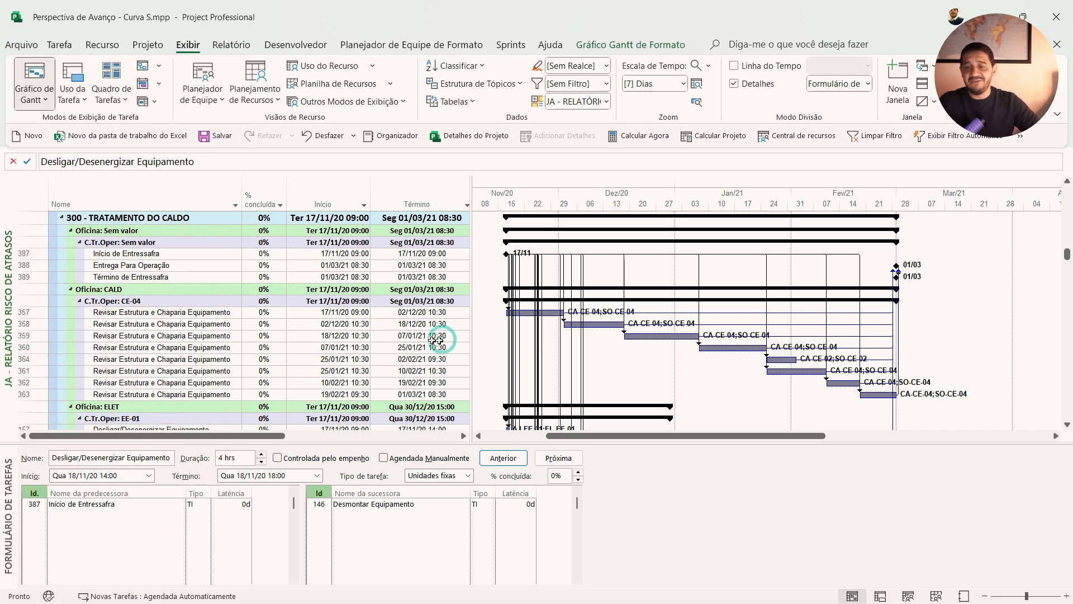
click(208, 314)
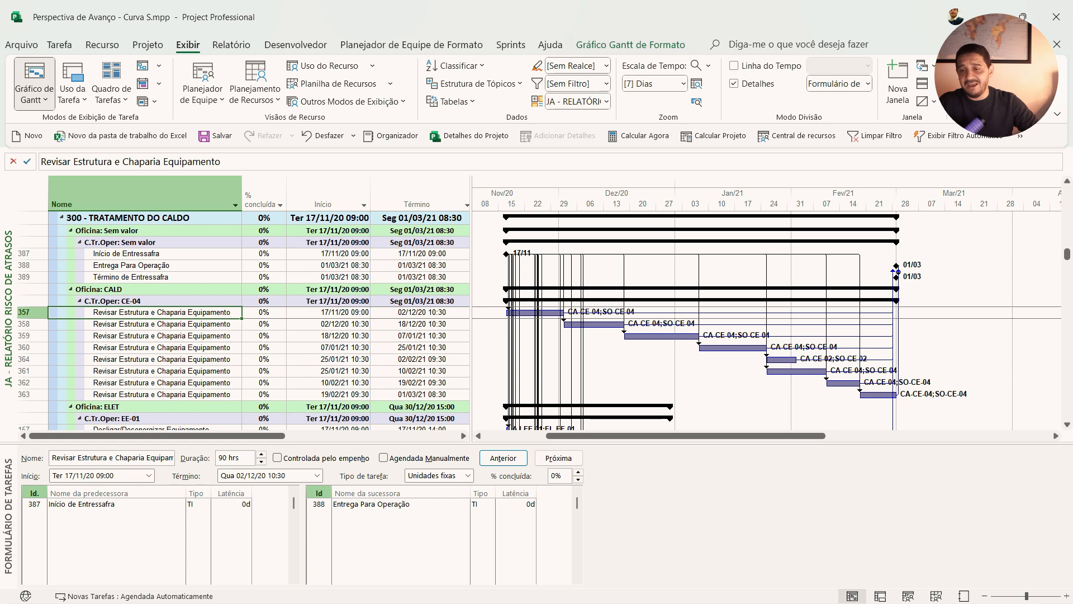
click(344, 315)
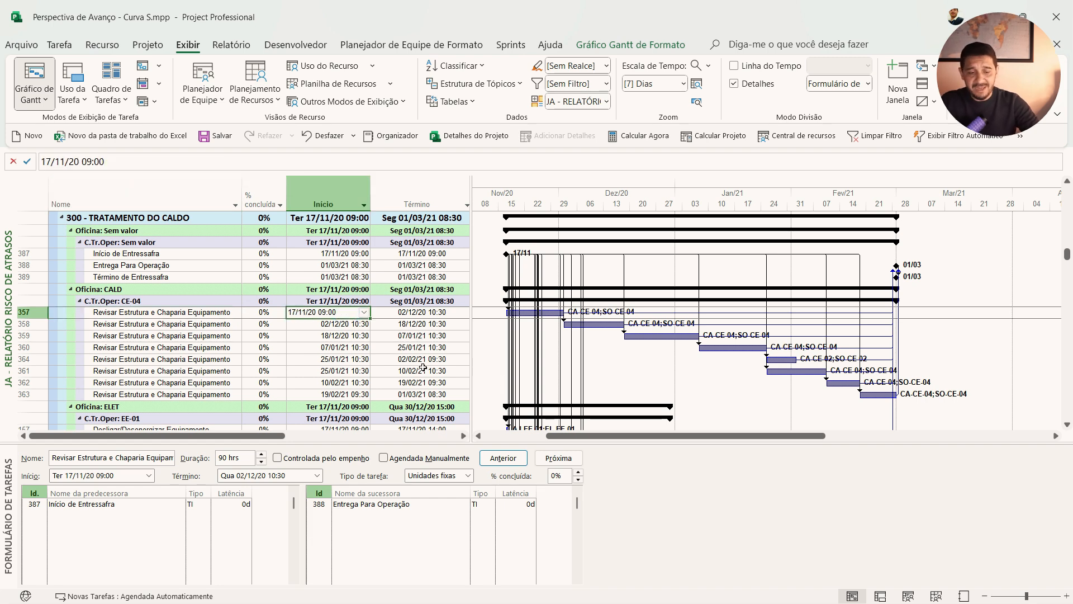
click(358, 336)
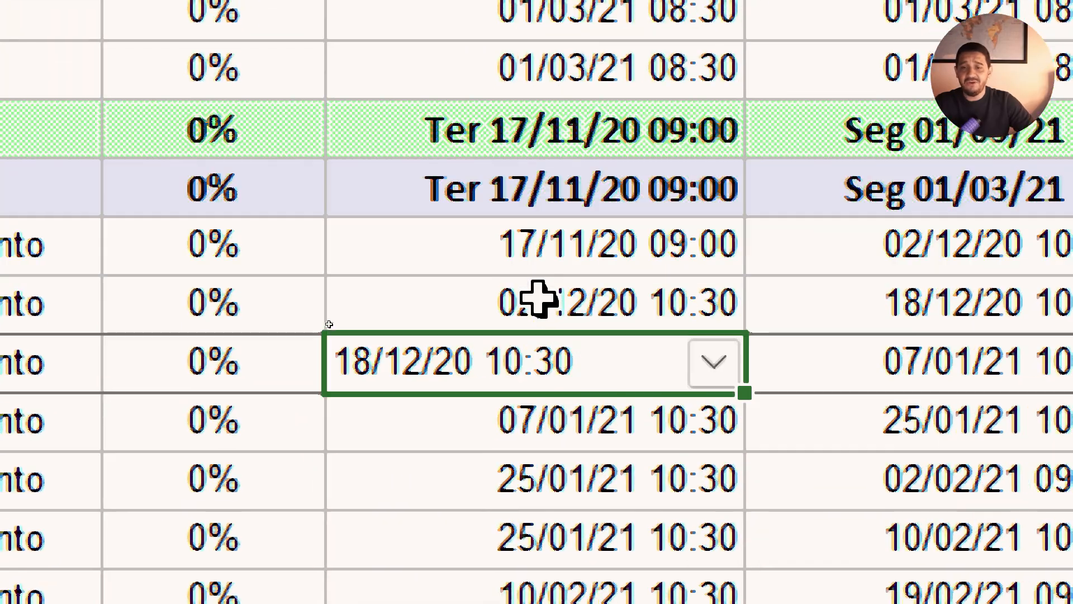
click(655, 172)
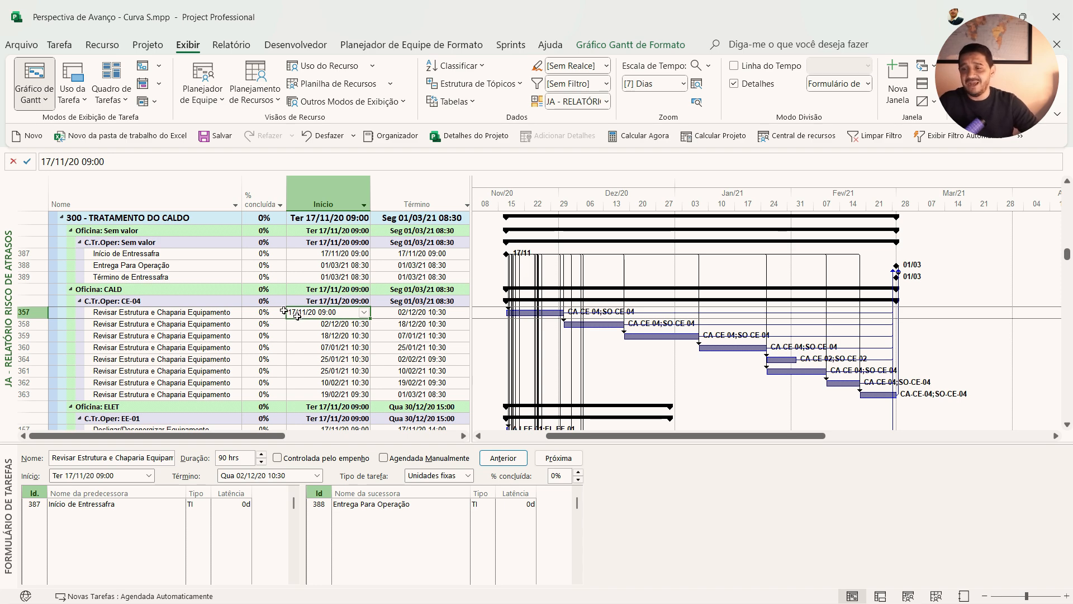
Switch to the JA - INSERIR PREDECESSORAS view and move the Tipo de restrição column to just before the Início column
right_click(13, 314)
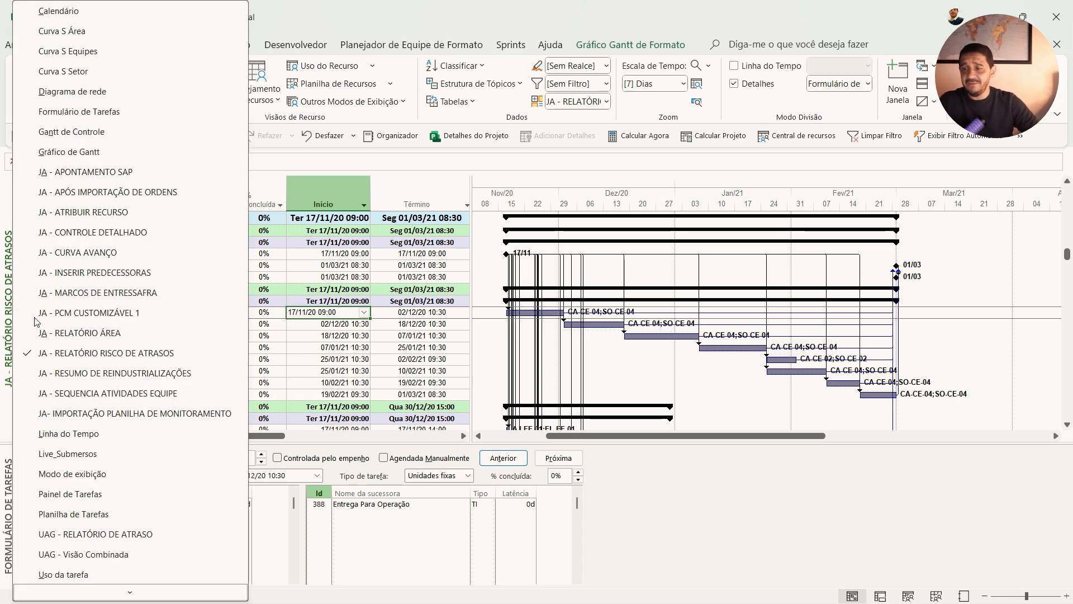
click(122, 272)
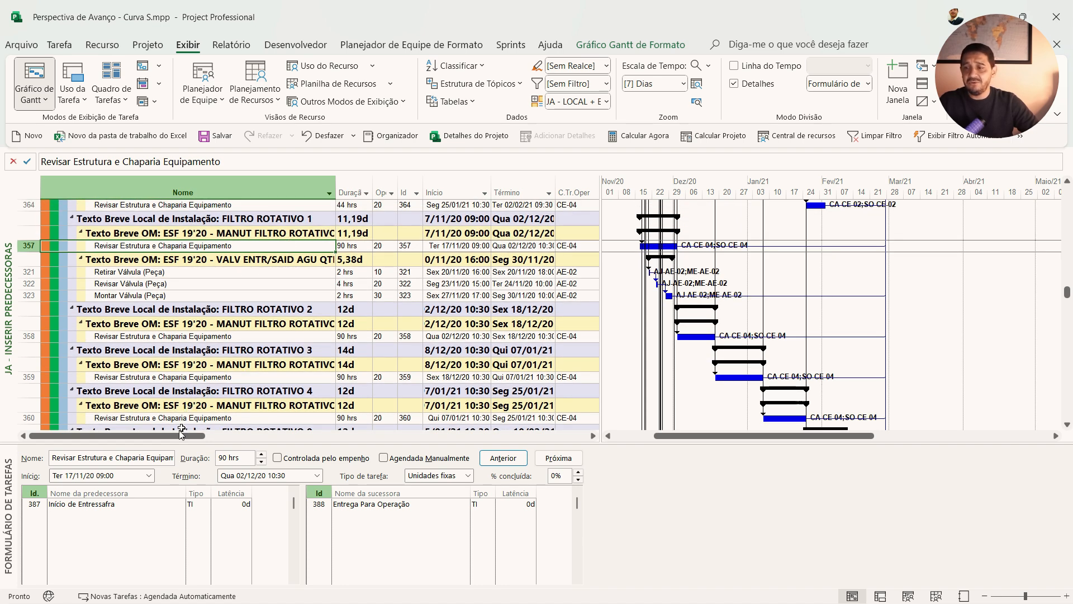
drag(203, 439, 226, 438)
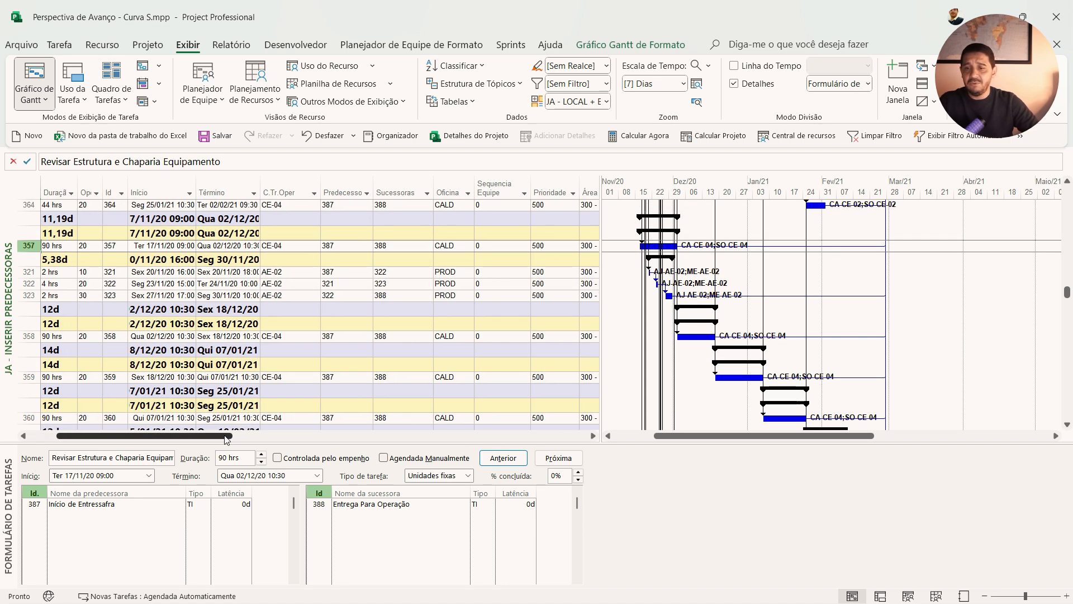
click(179, 248)
click(190, 247)
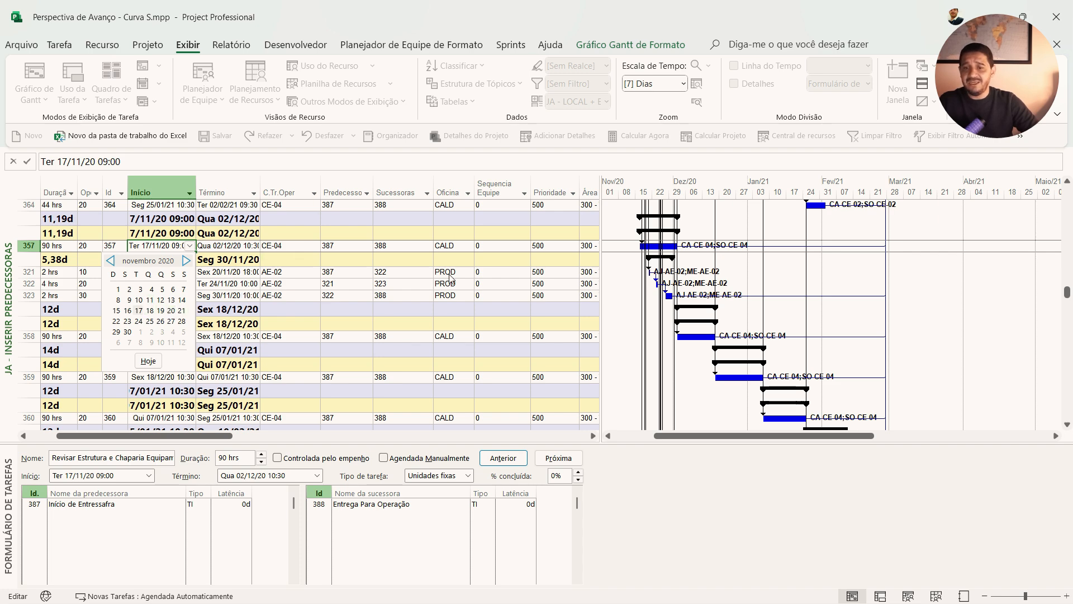
click(753, 193)
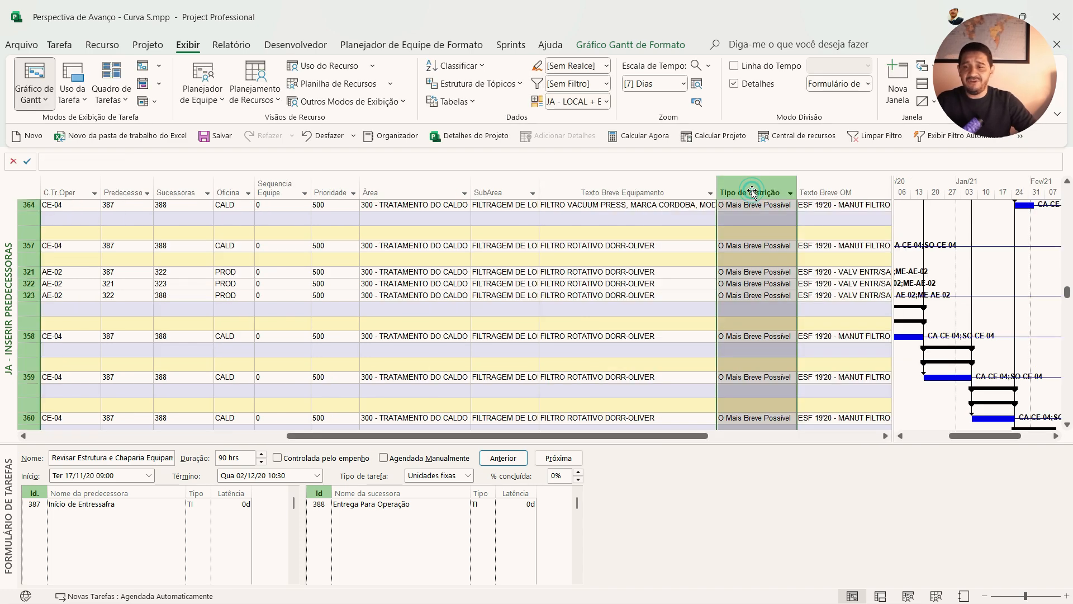
key(Delete)
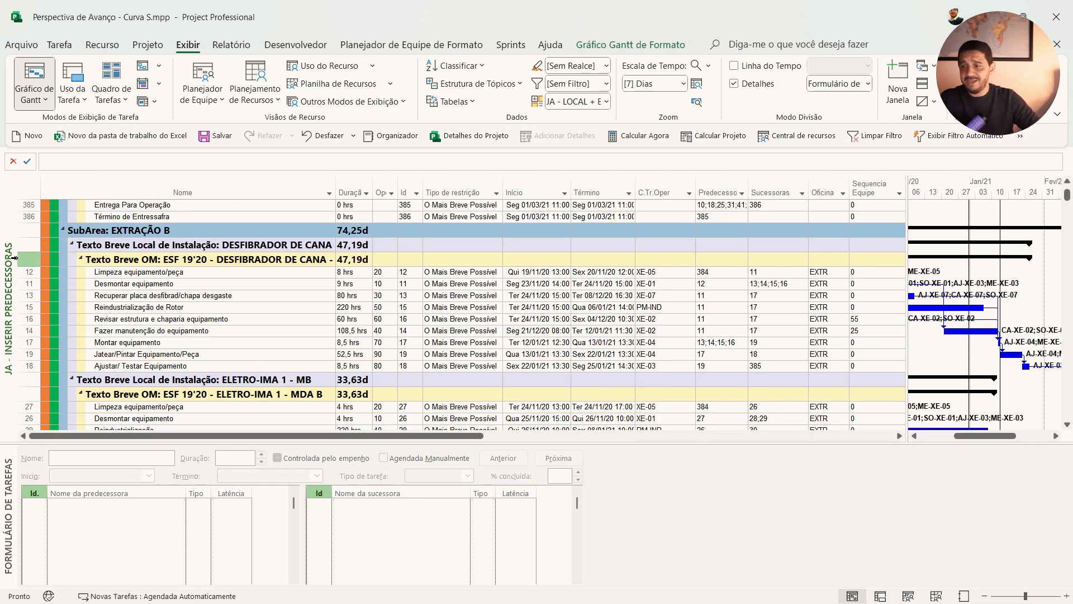
Locate task 357 in the JA - RELATÓRIO RISCO DE ATRASOS view and return to the JA - INSERIR PREDECESSORAS view
right_click(9, 274)
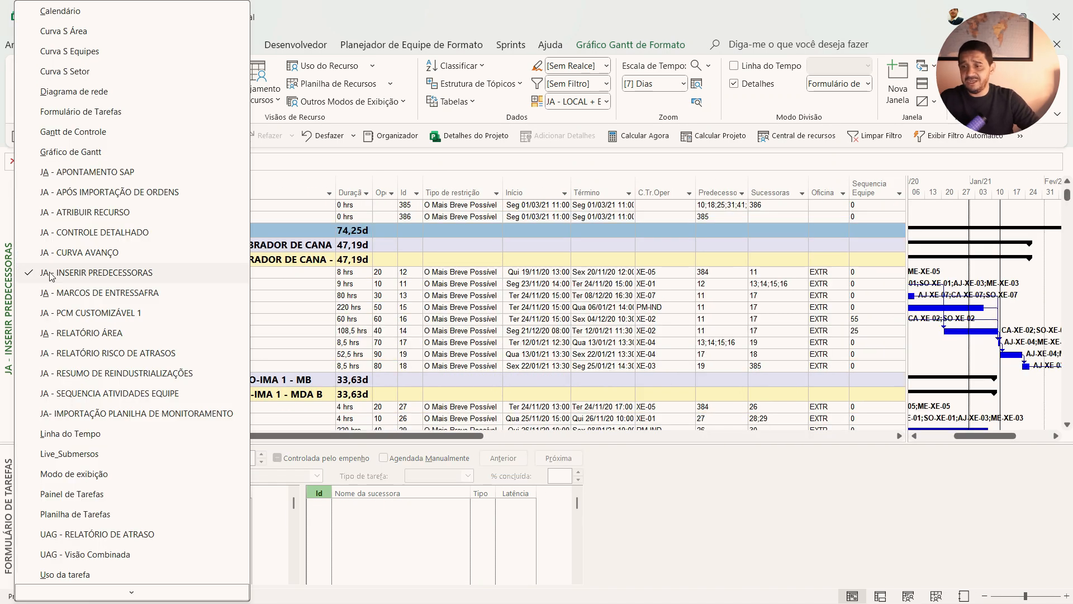
click(95, 353)
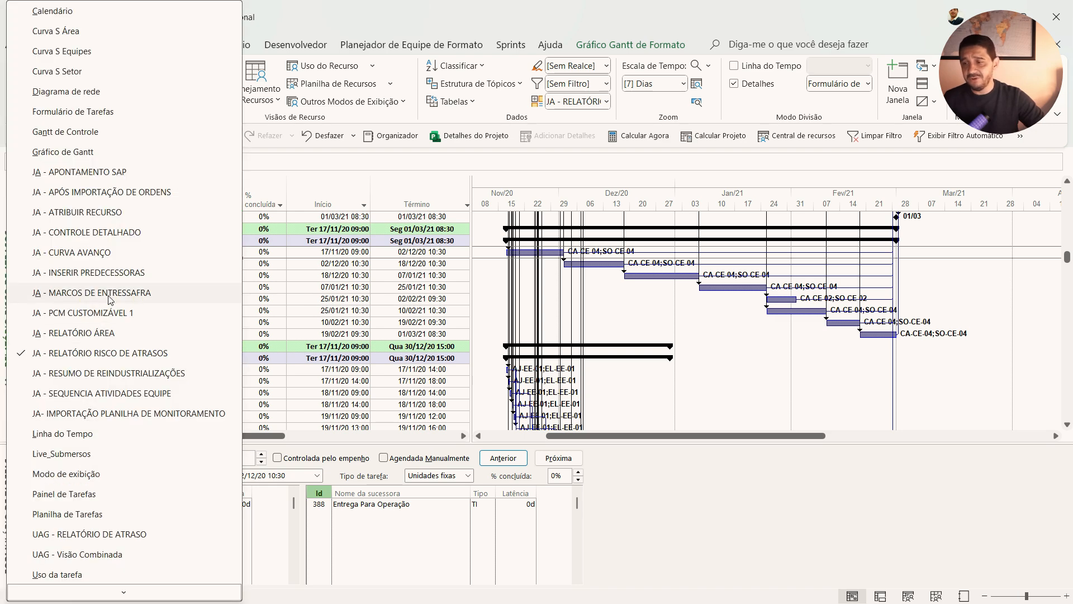
click(126, 273)
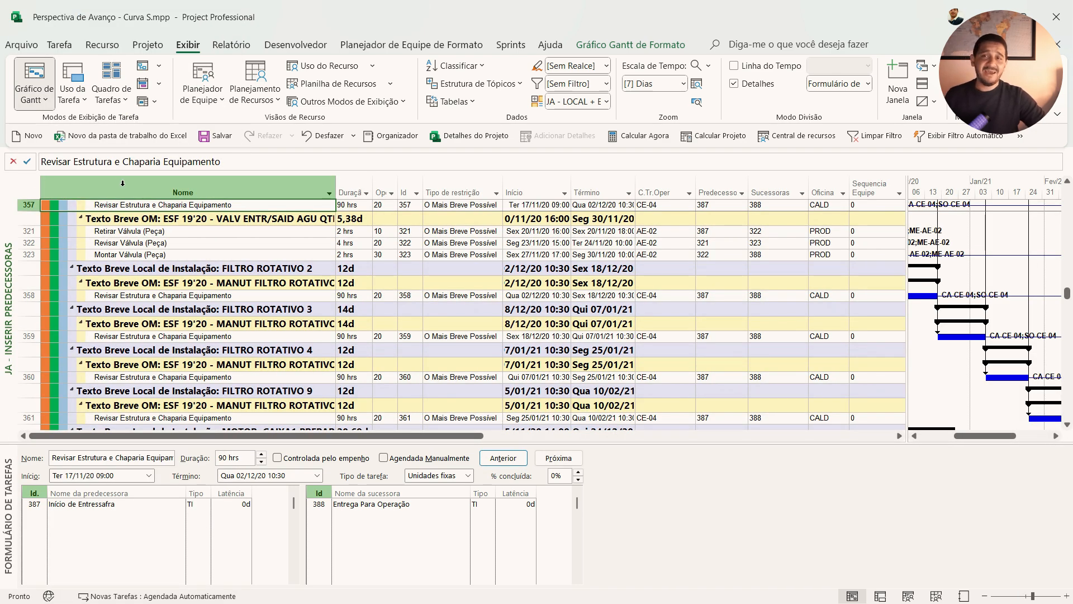
Go directly to the task with ID 357 in the schedule
scroll(331, 314, down, 10)
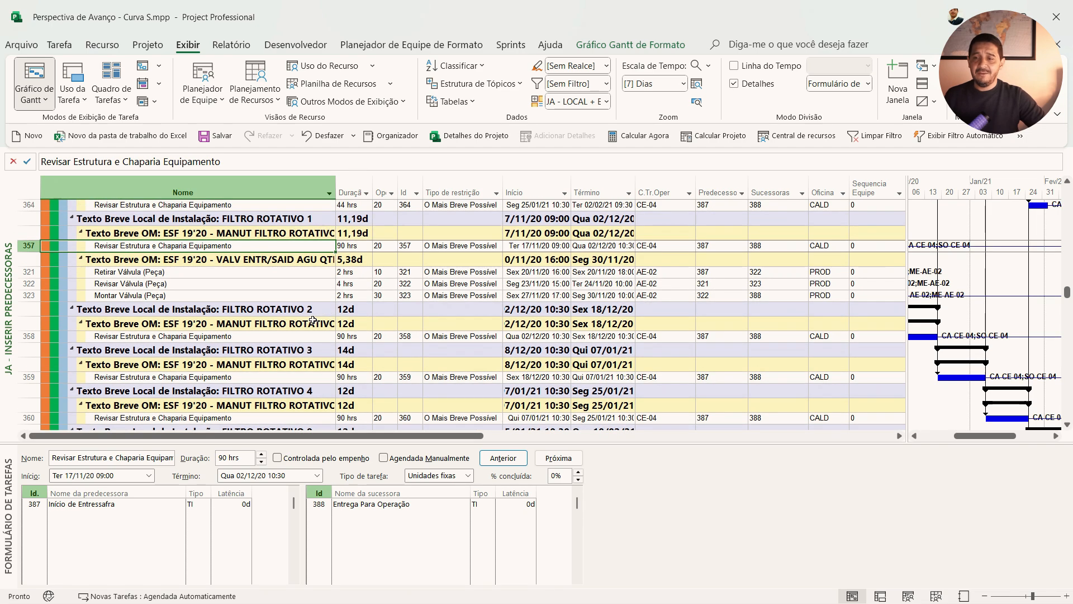
scroll(334, 323, down, 12)
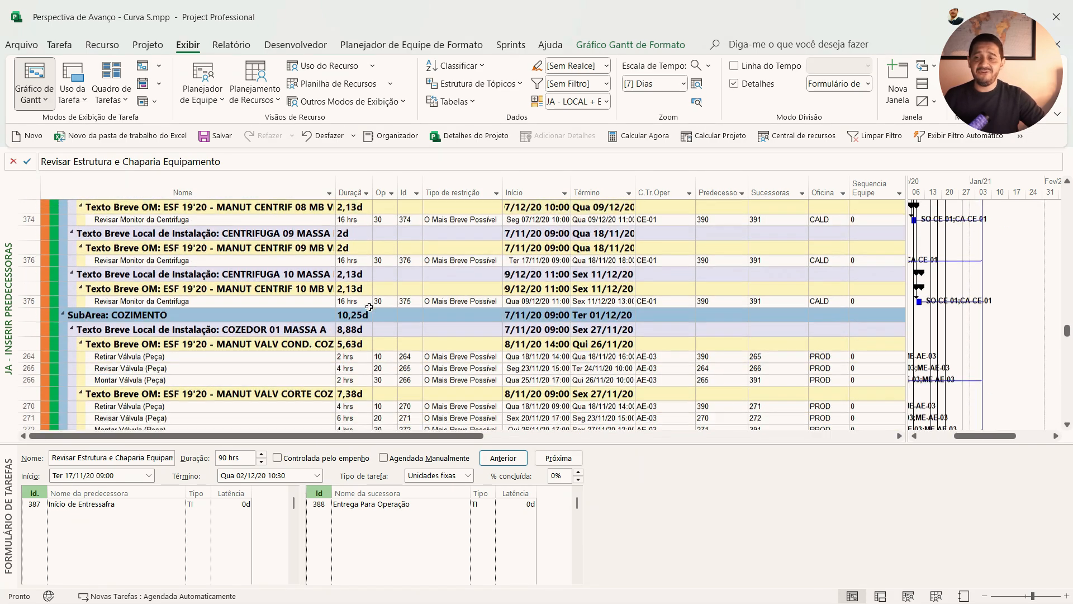
click(332, 311)
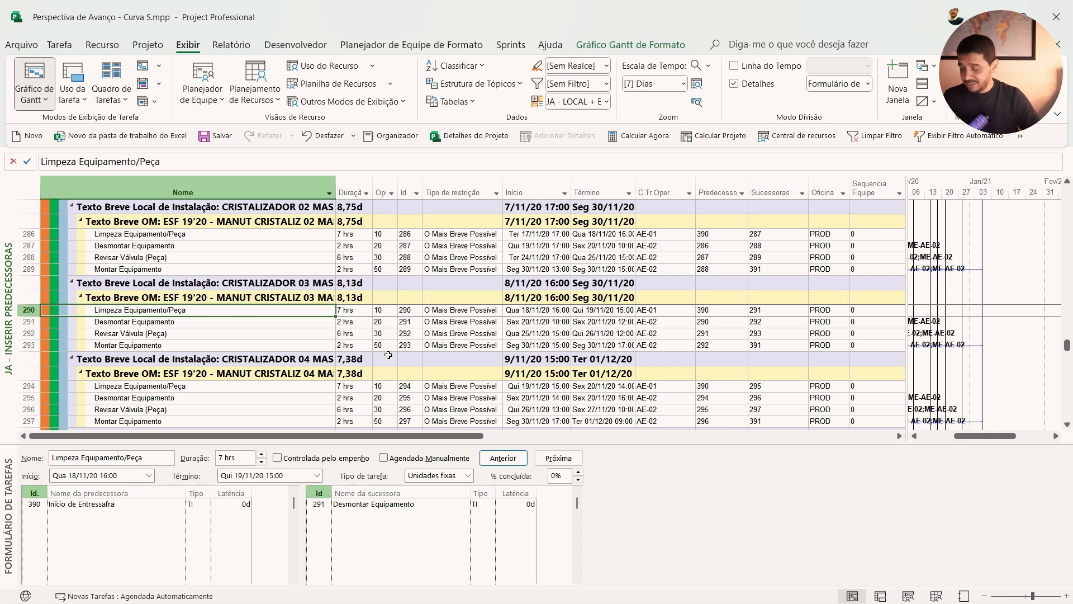
key(F5)
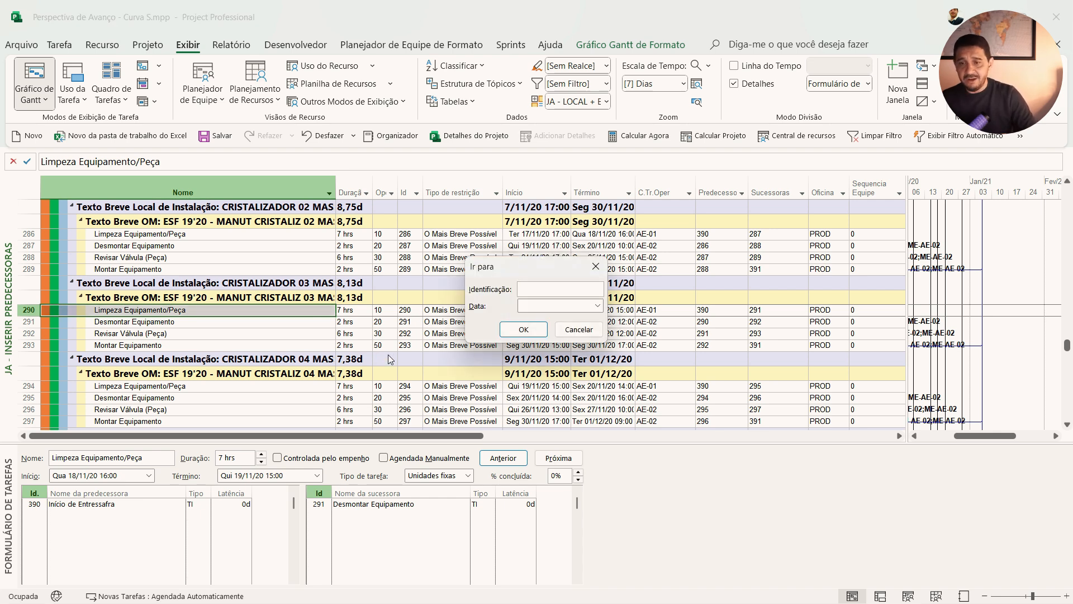
text(357)
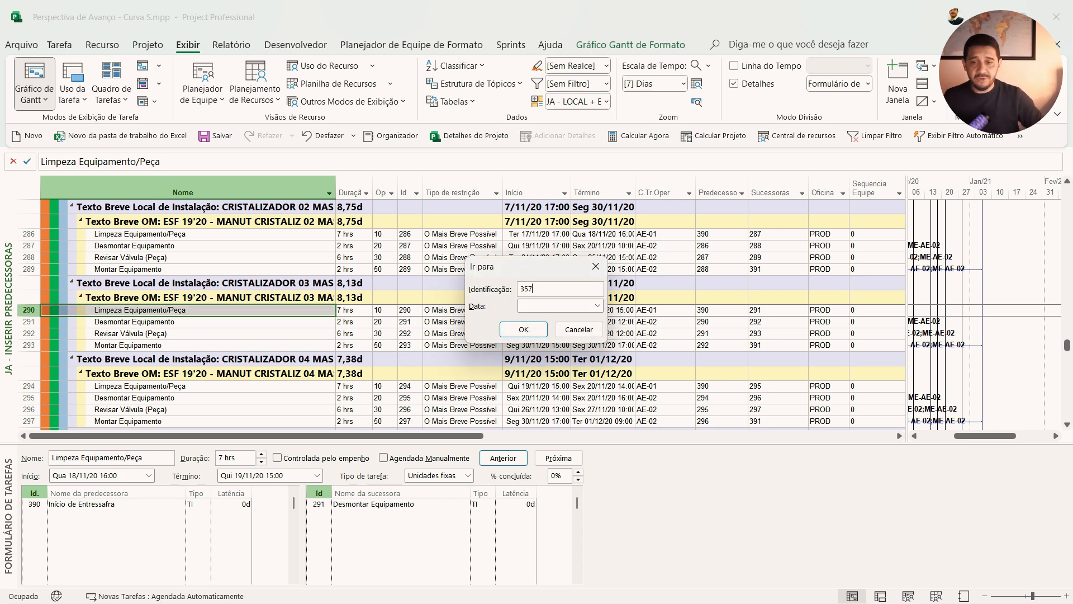
key(Return)
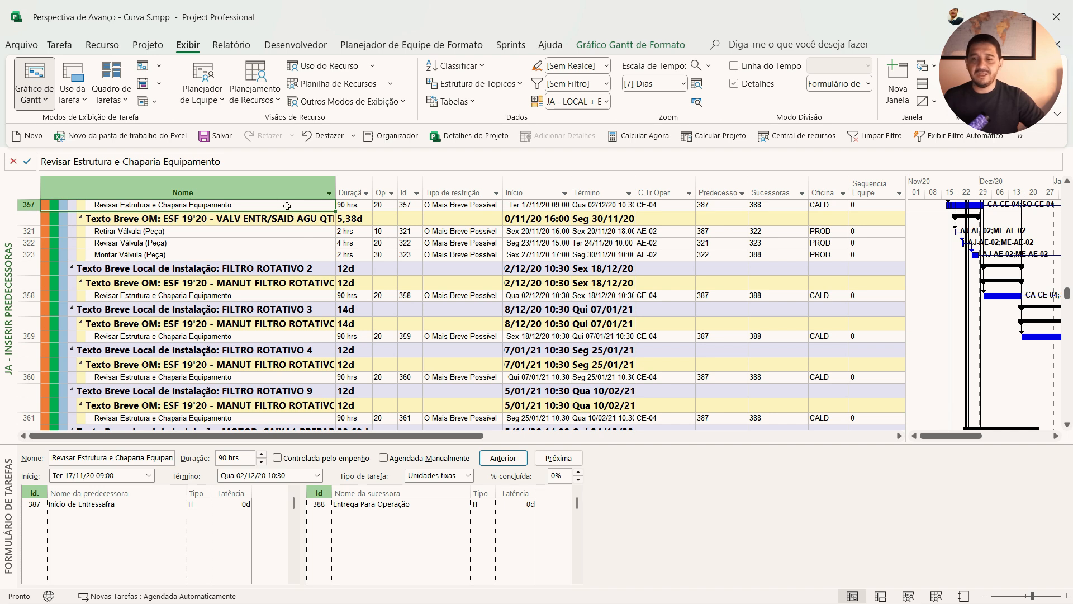
Set the start date of task 357, Revisar Estrutura e Chaparia Equipamento, to 20/11/20
key(F2)
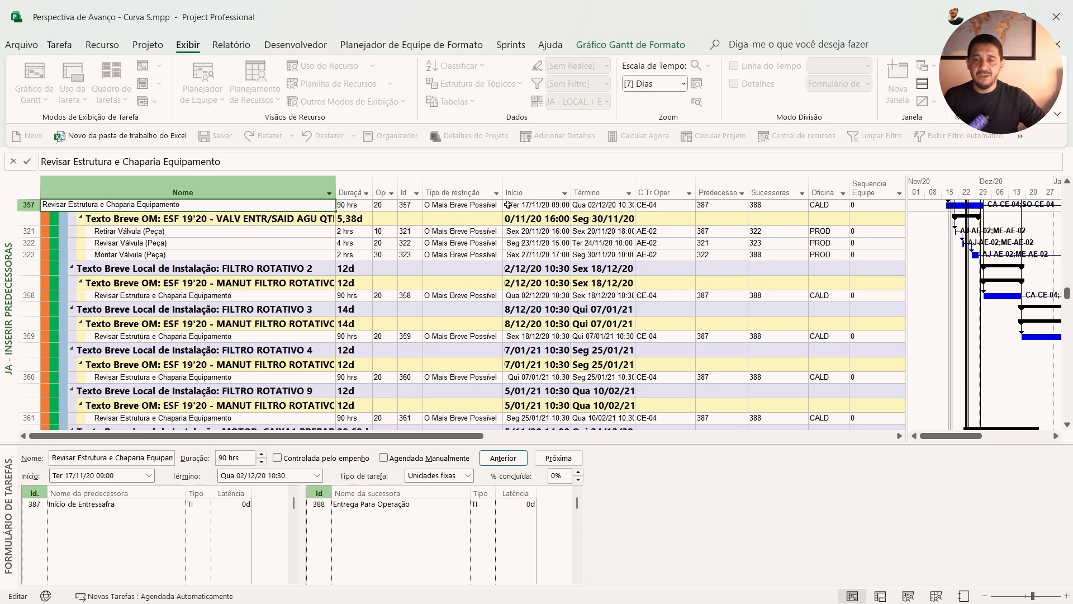
click(490, 205)
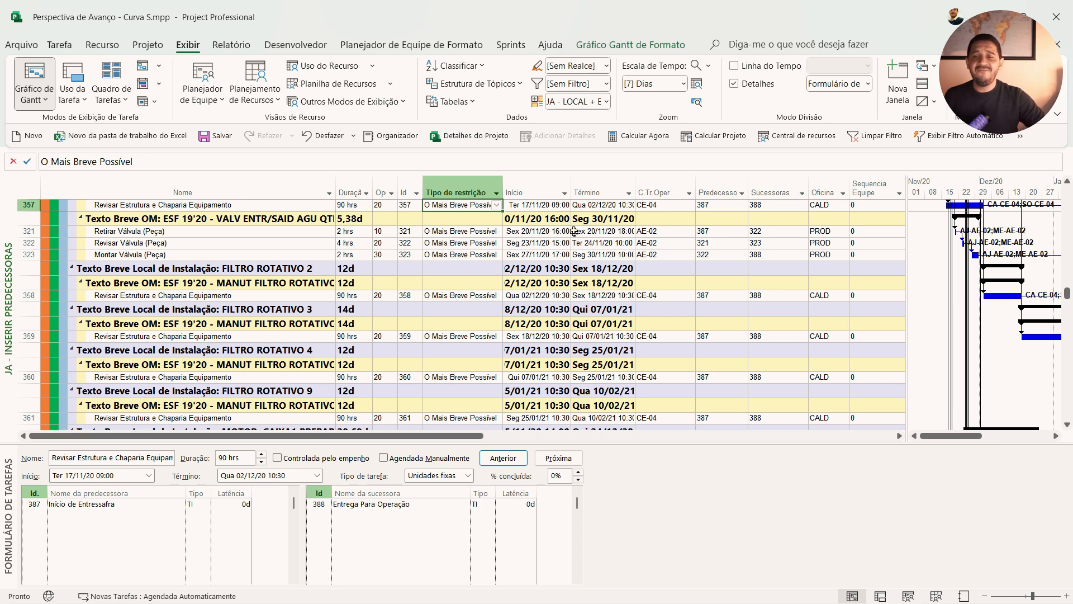
click(559, 205)
click(566, 206)
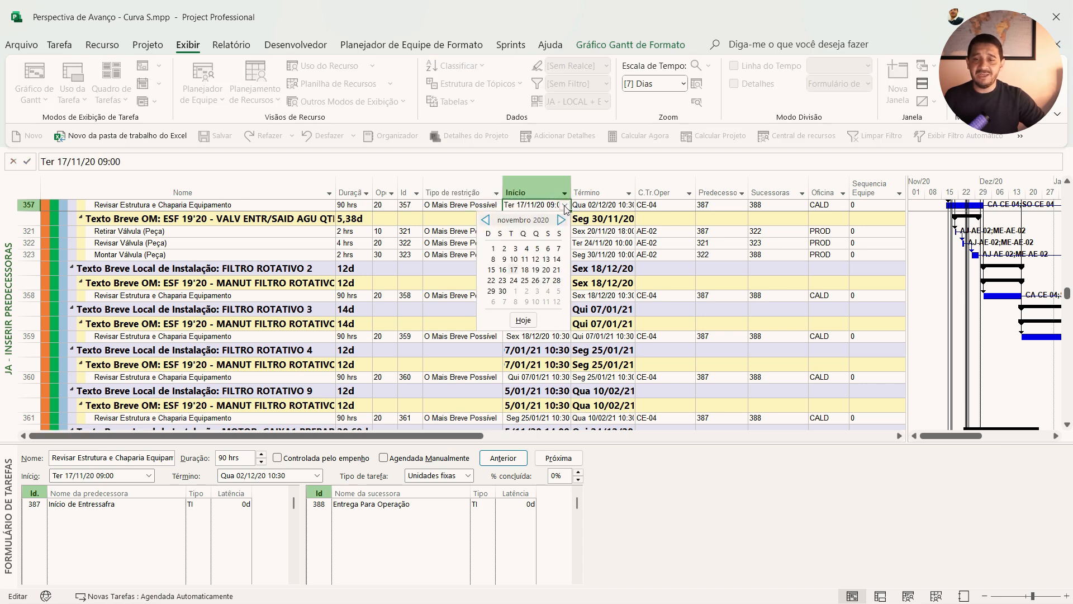
click(546, 270)
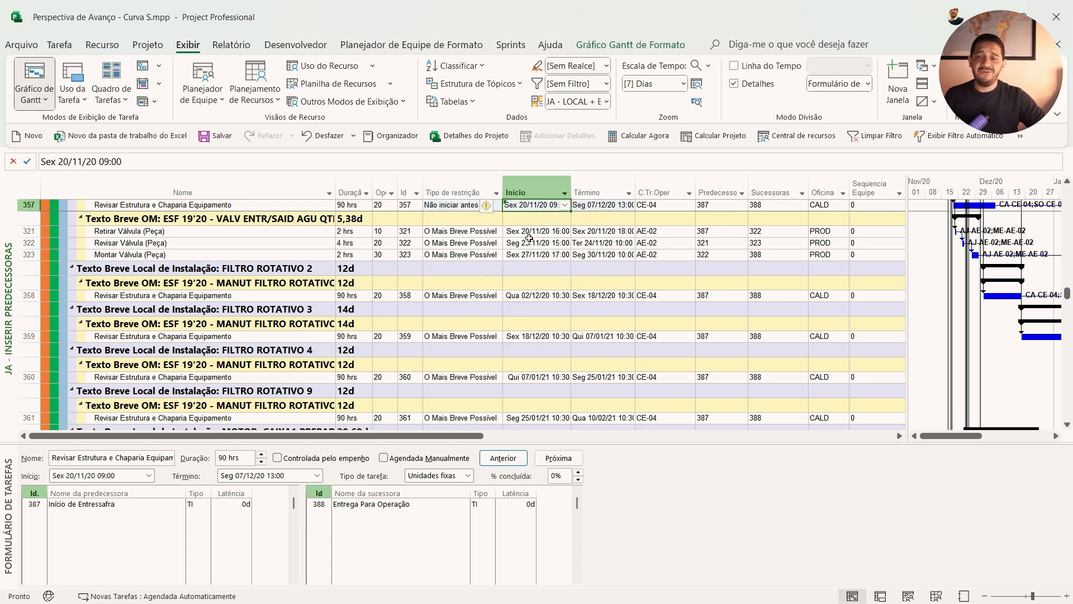
Widen the Tipo de restrição column to read task 357's constraint, and enlarge the Gantt chart area
click(452, 205)
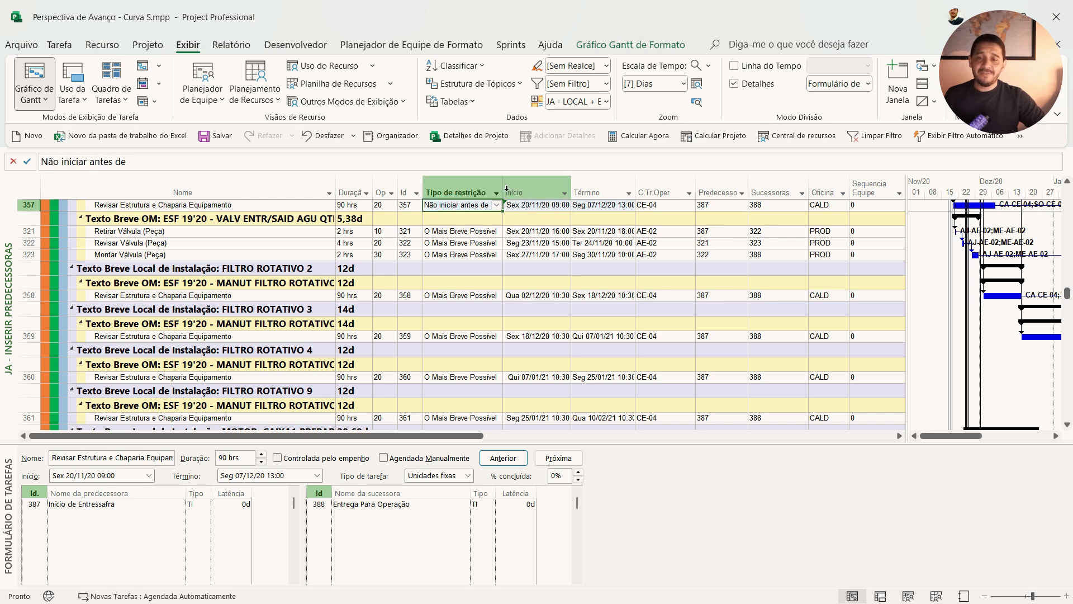
drag(502, 189, 520, 189)
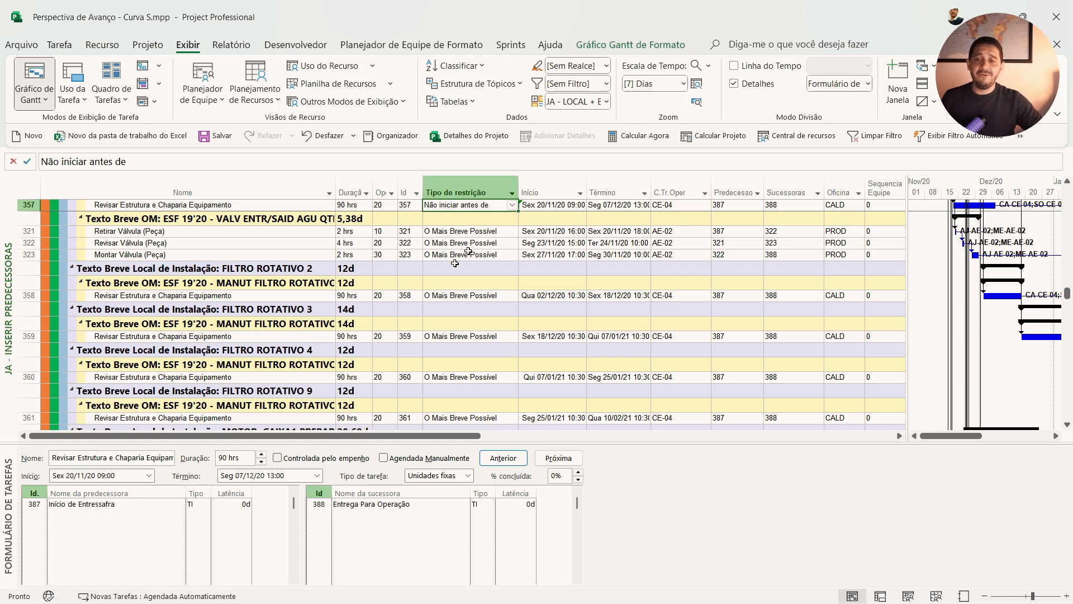
drag(447, 436, 530, 436)
drag(905, 253, 418, 292)
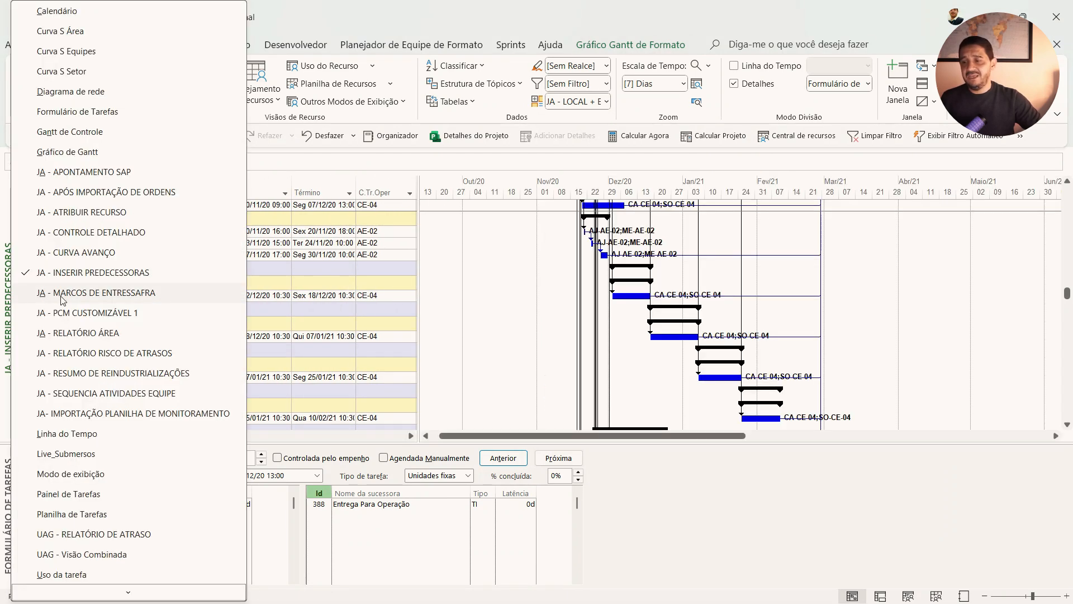
Return to the JA - RELATÓRIO RISCO DE ATRASOS view and compare the dates of task 357 with the other CE-04 tasks
click(133, 358)
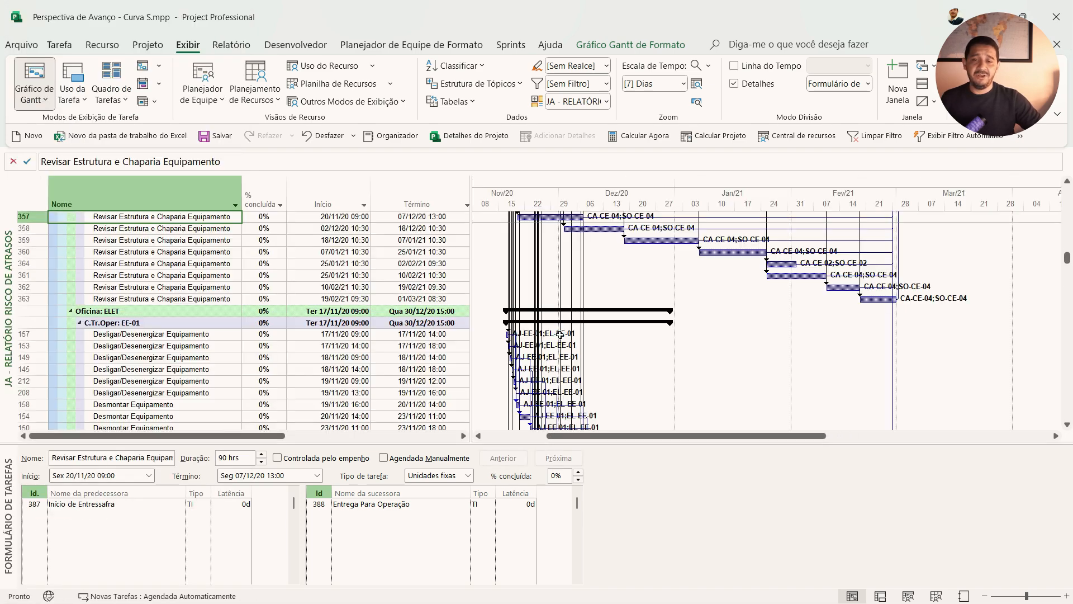
scroll(569, 258, up, 2)
scroll(569, 259, up, 1)
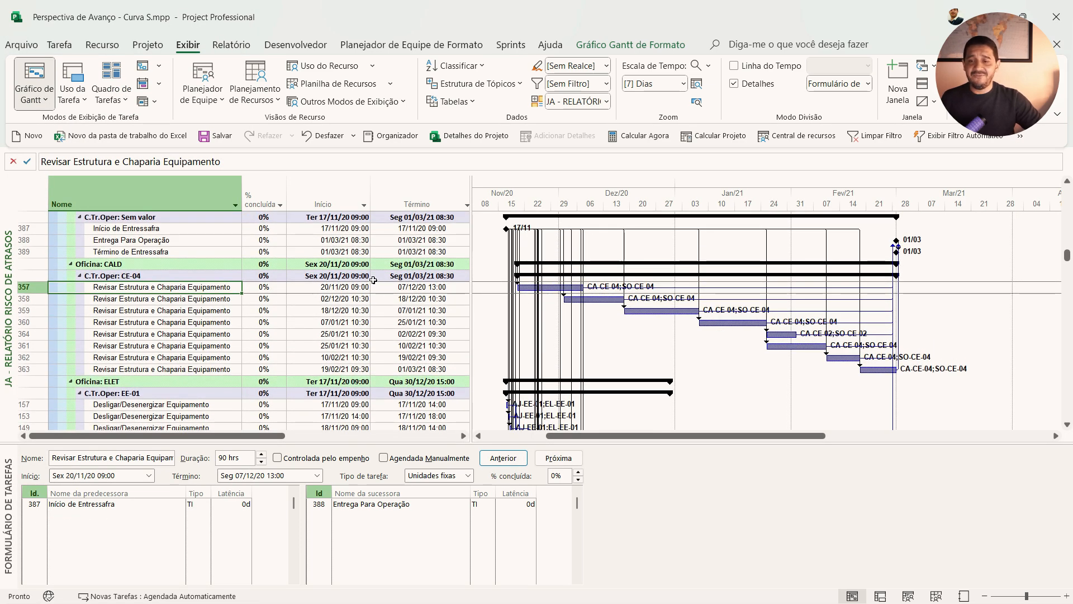
Check task 357's start date against the Início de Entressafra milestone and review the sequence of EE-01 tasks in the ELET workshop
click(353, 287)
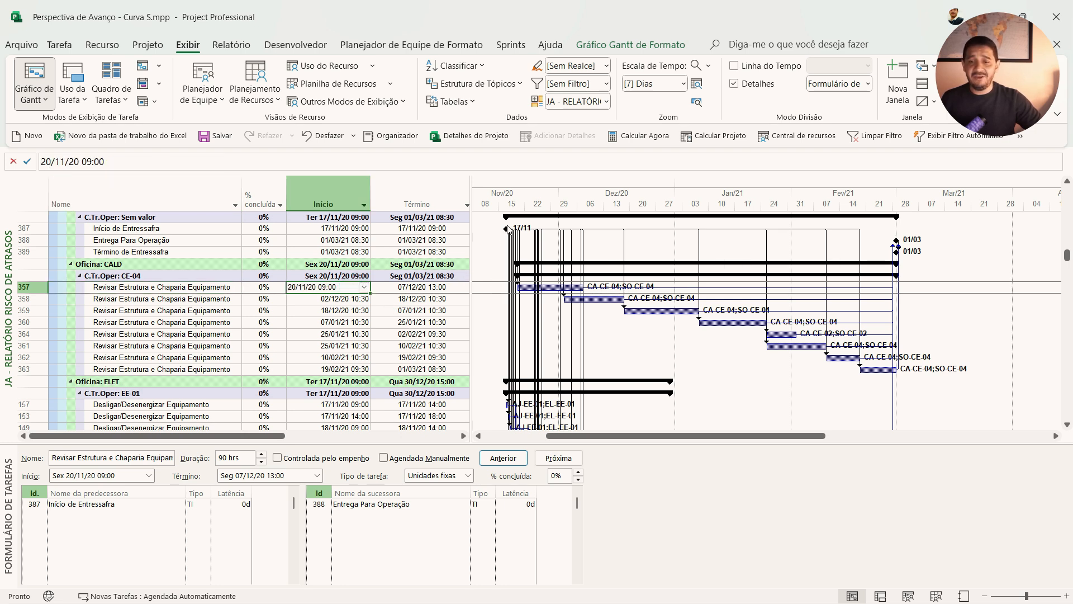
mouse_move(506, 232)
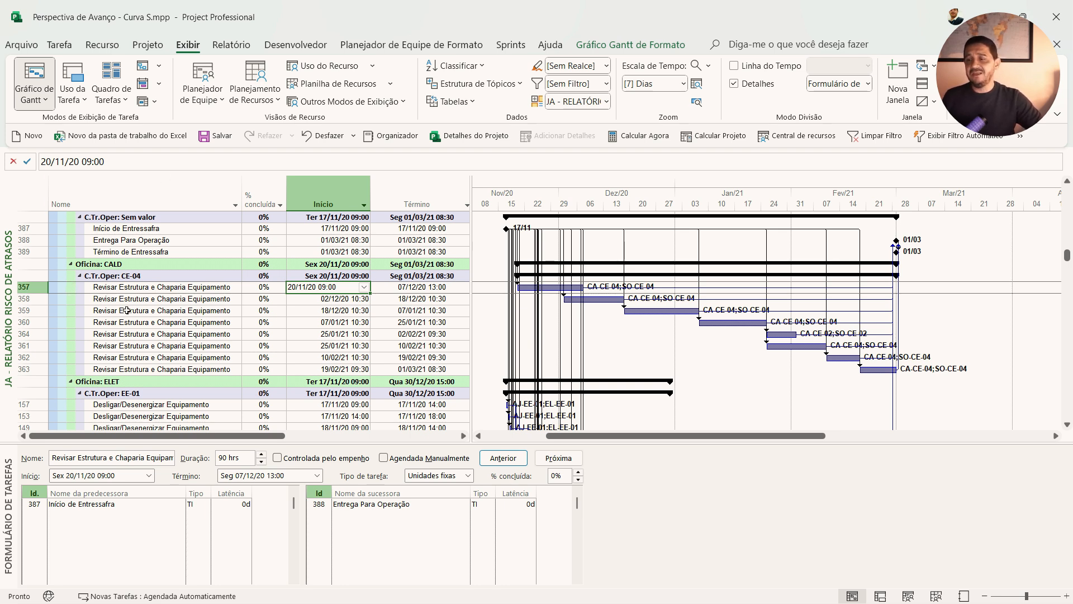
scroll(187, 300, down, 2)
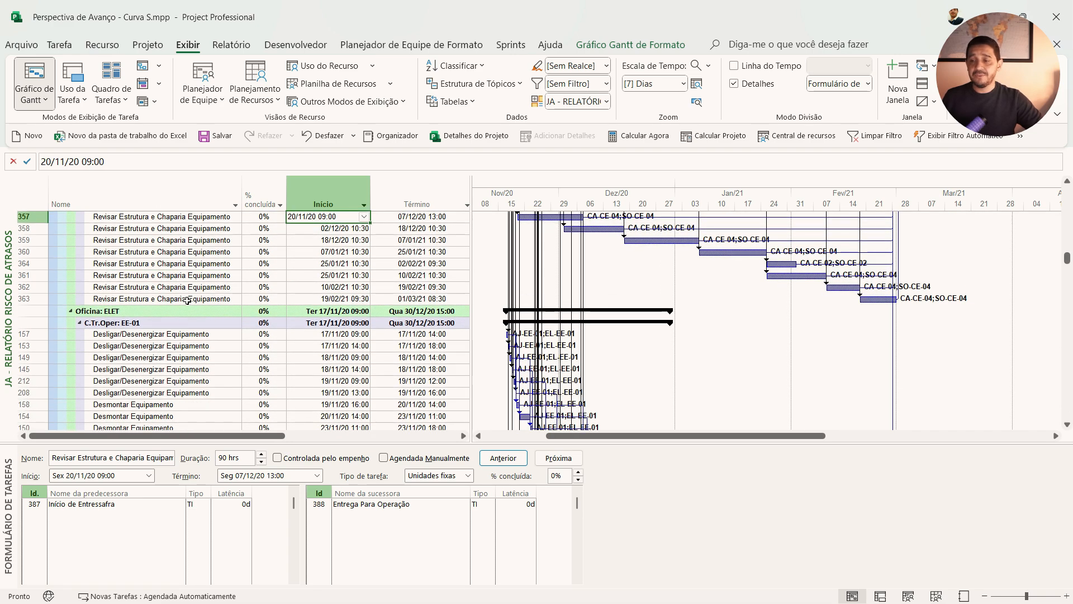
scroll(187, 300, down, 4)
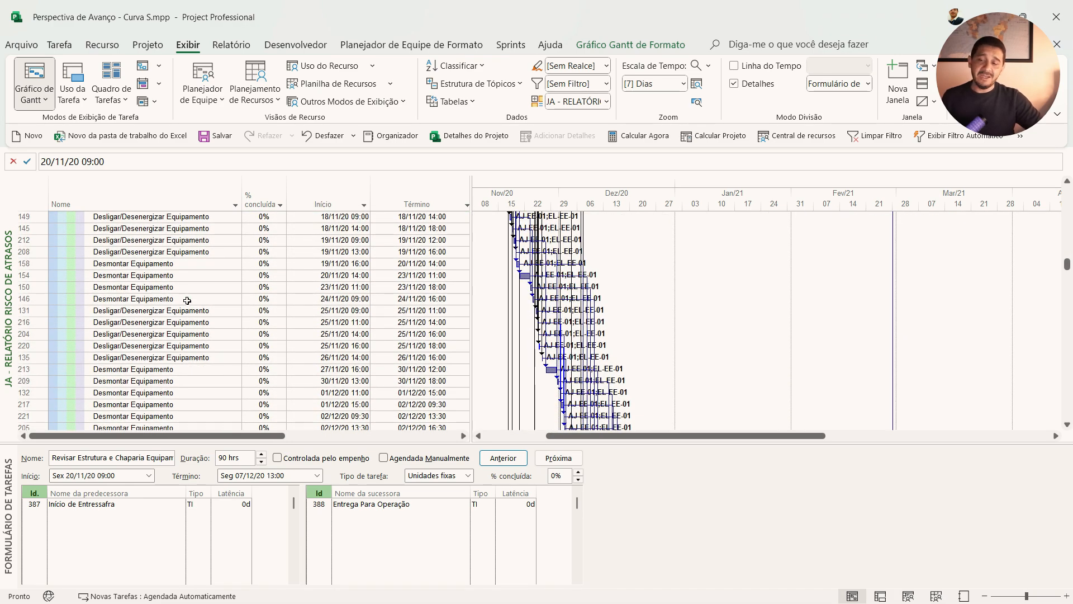
scroll(188, 300, down, 10)
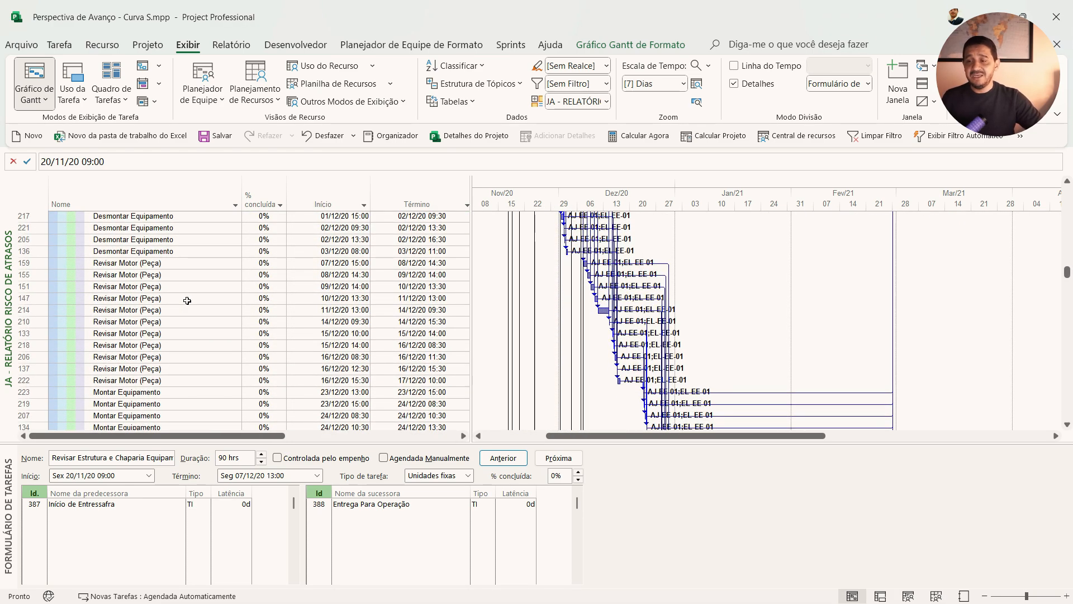
scroll(189, 303, down, 5)
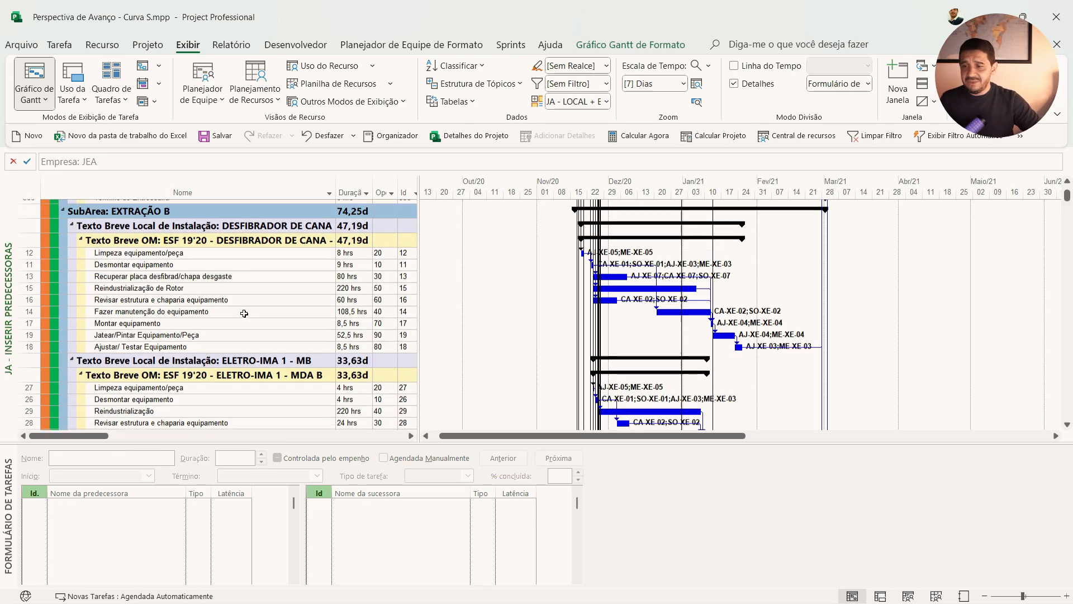
Inspect the predecessor lag of Jatear/Pintar Equipamento/Peça in the DESFIBRADOR DE CANA order, plus the finish dates of tasks 18 and 19
click(260, 313)
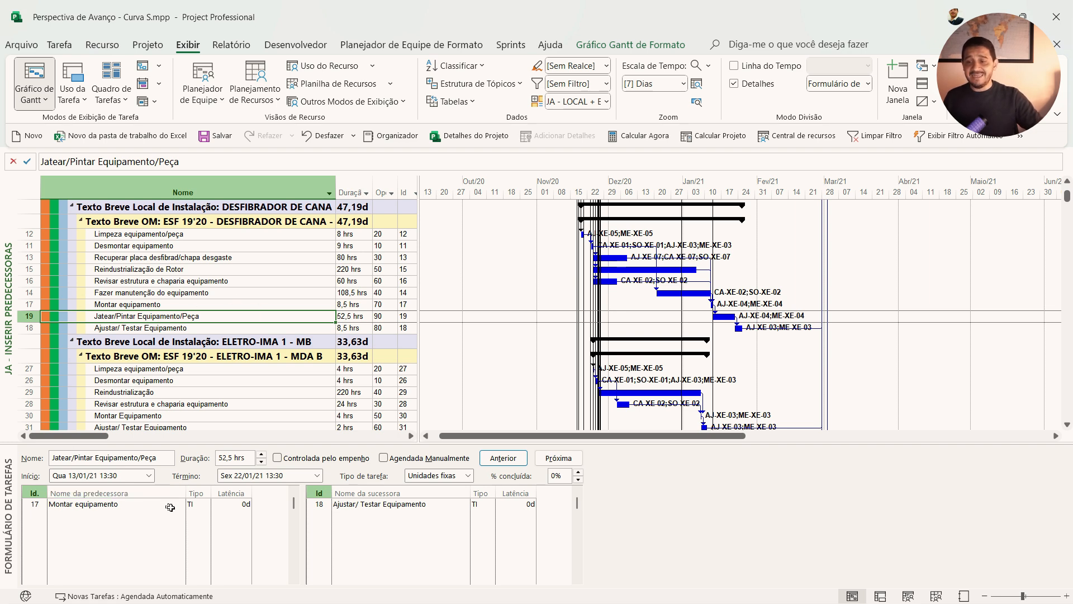
click(224, 504)
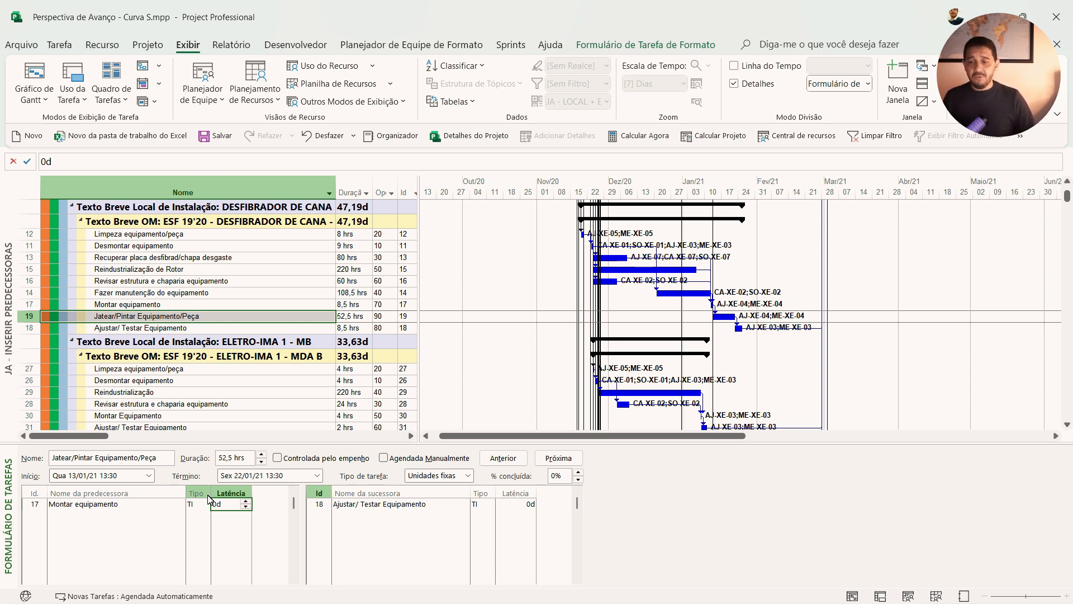
text(2d)
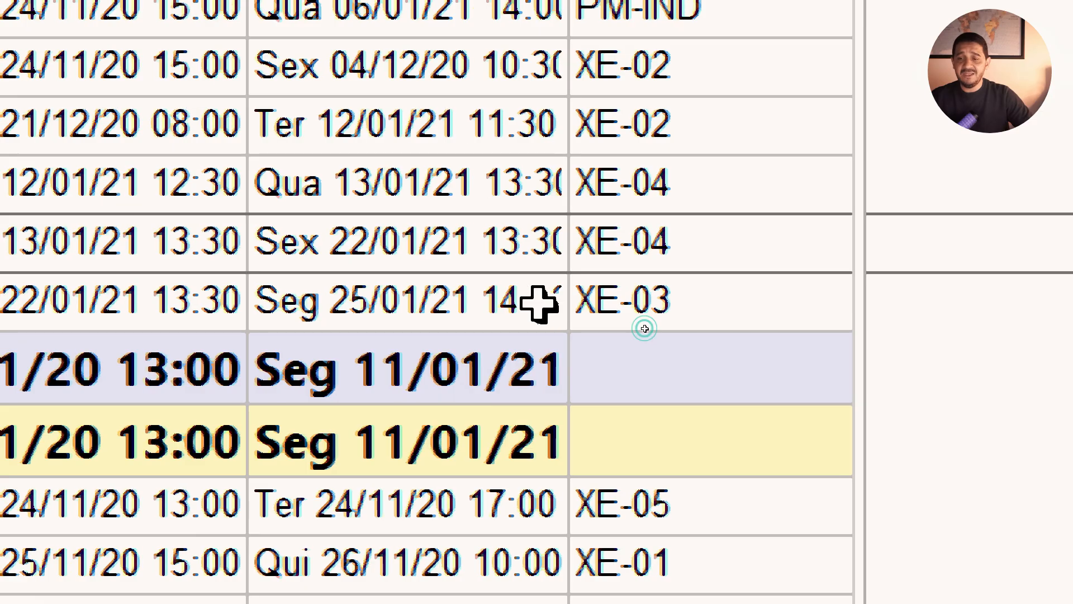
click(539, 304)
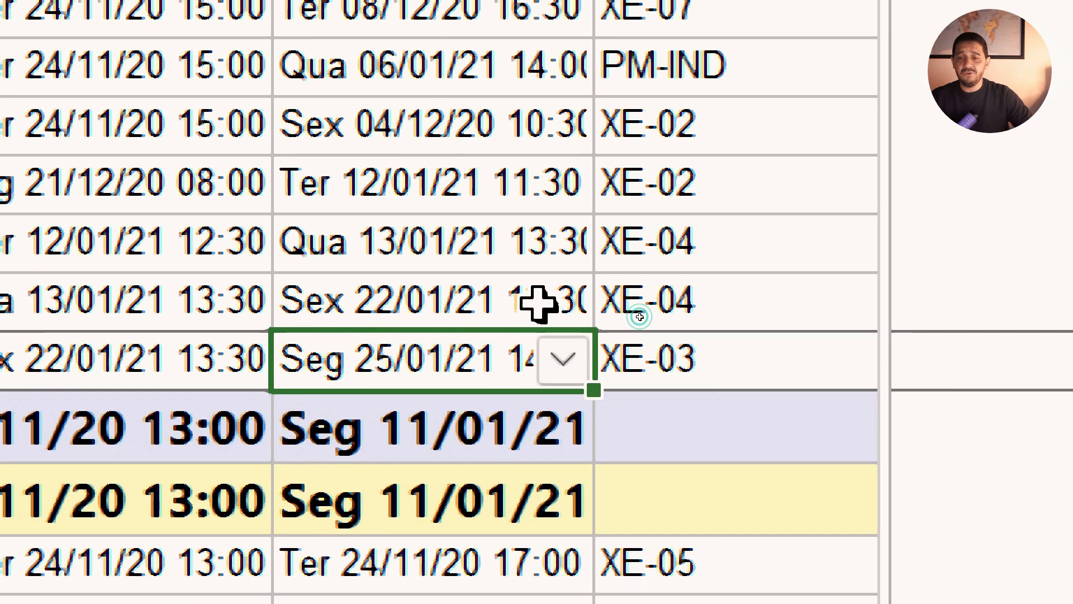
click(503, 259)
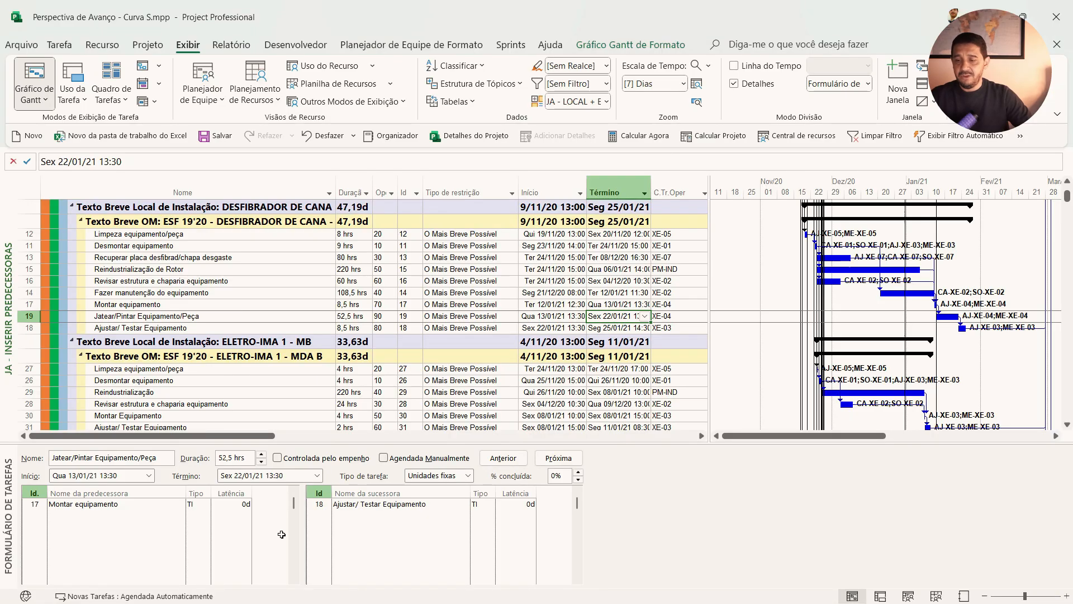
Set a 5d lag on the link from Montar equipamento to Jatear/Pintar Equipamento/Peça and check the link to its successor in the Gantt chart
click(287, 316)
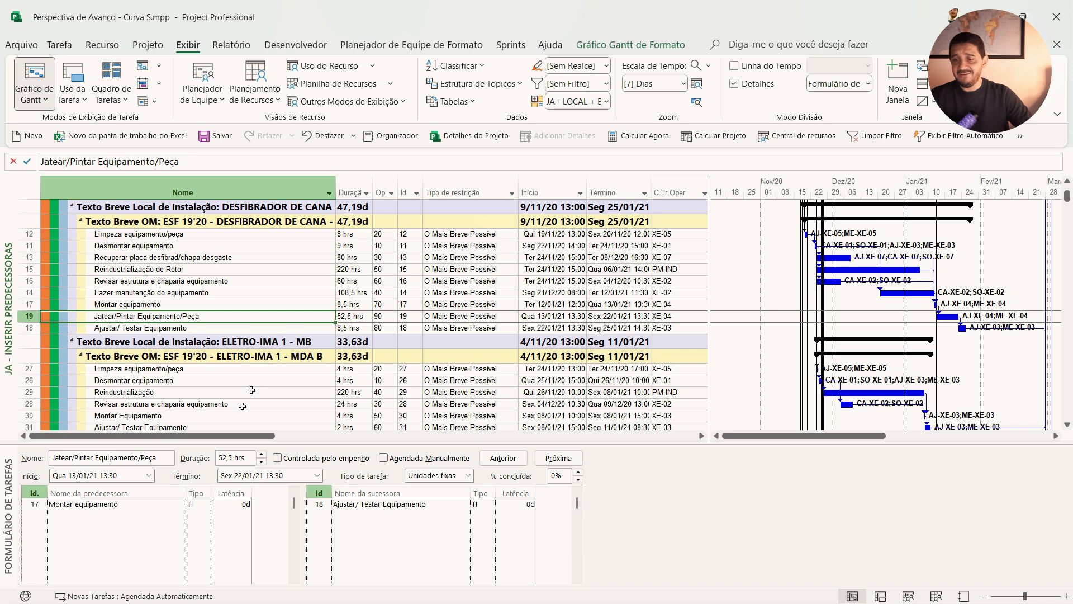
click(239, 508)
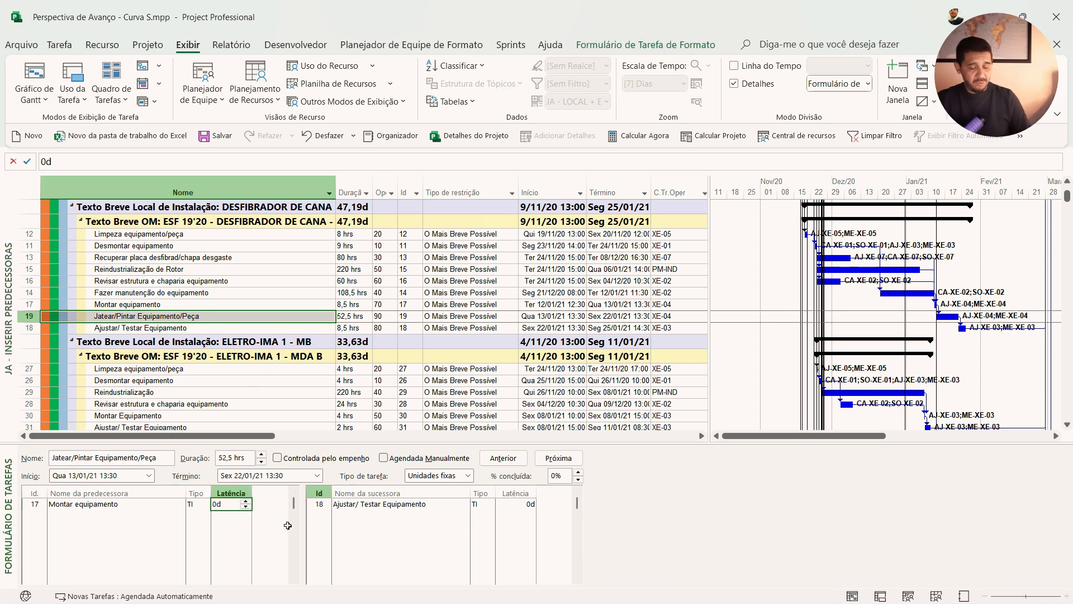
text(5)
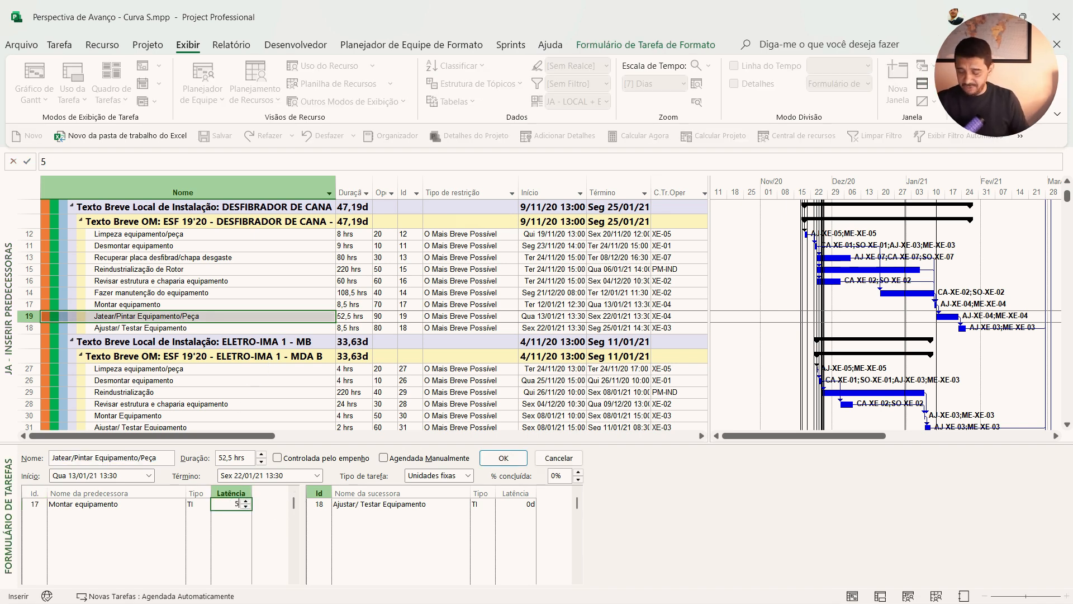
text(d)
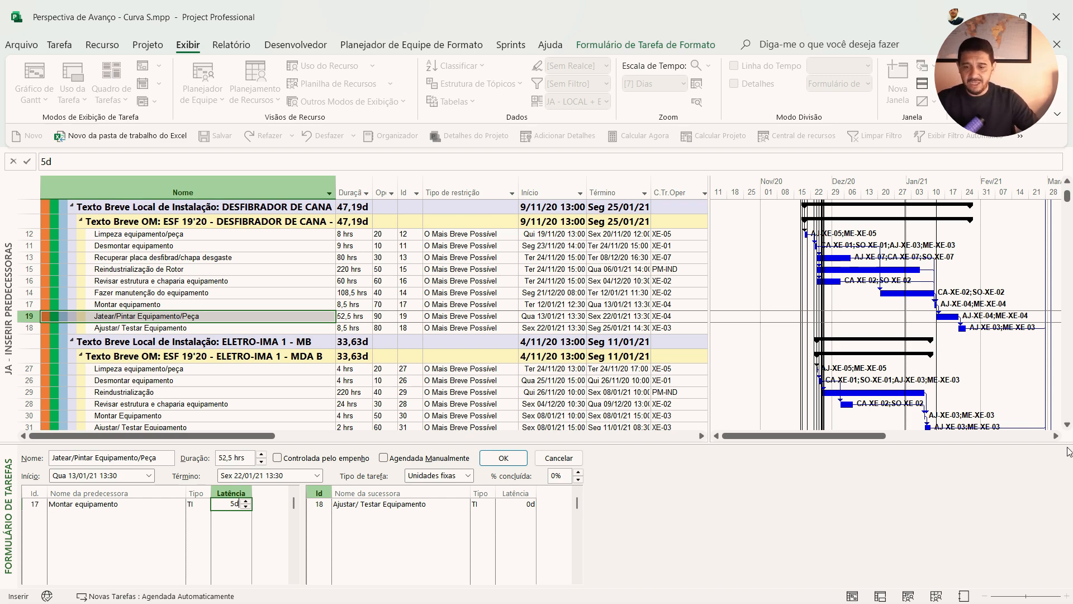
key(Return)
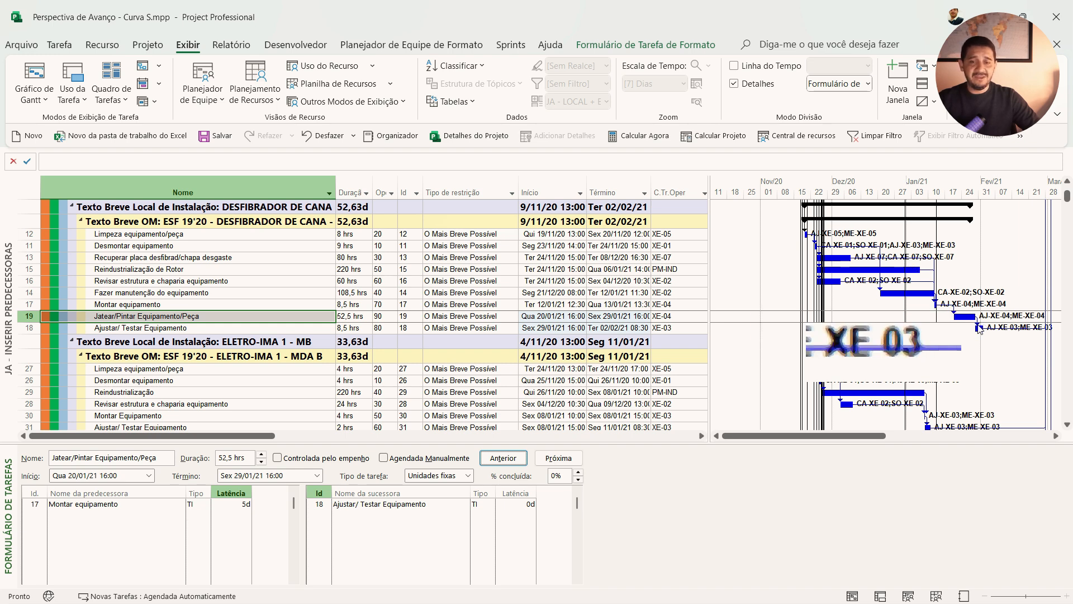
mouse_move(978, 327)
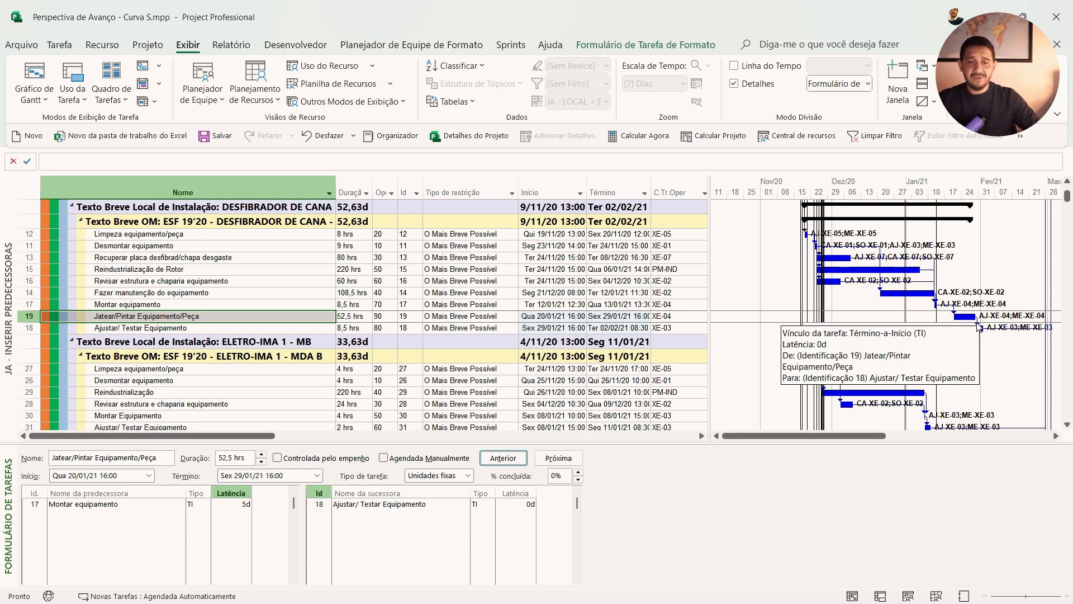